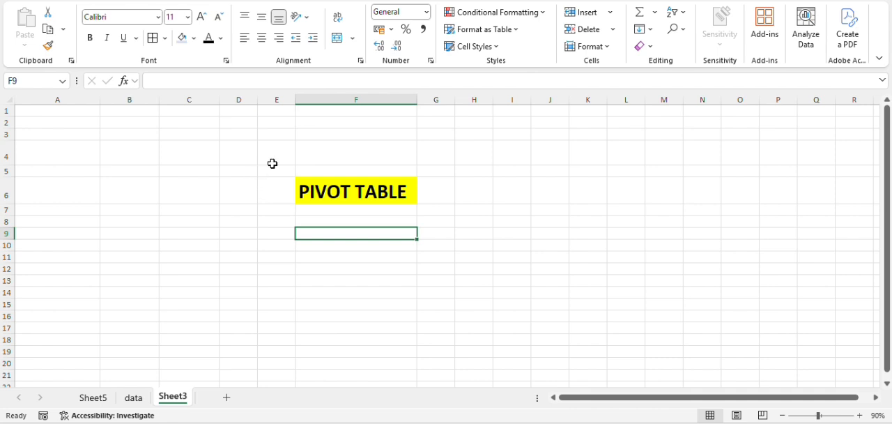
pyautogui.moveTo(276, 154); pyautogui.dragTo(435, 245)
pyautogui.click(375, 232)
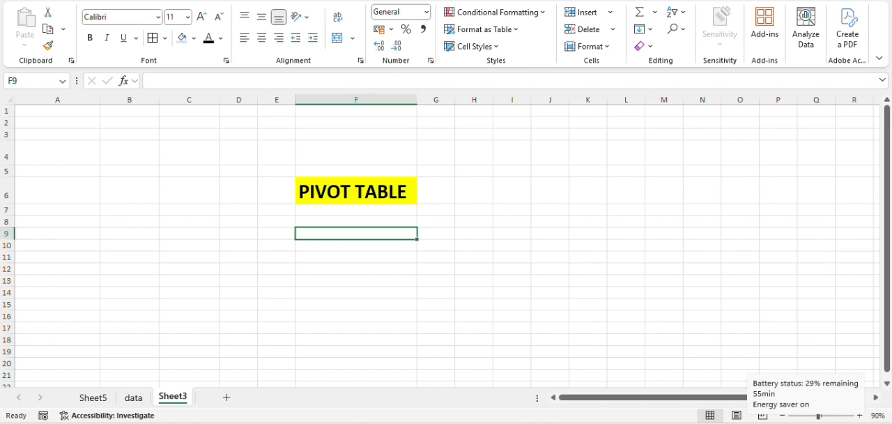
pyautogui.click(344, 247)
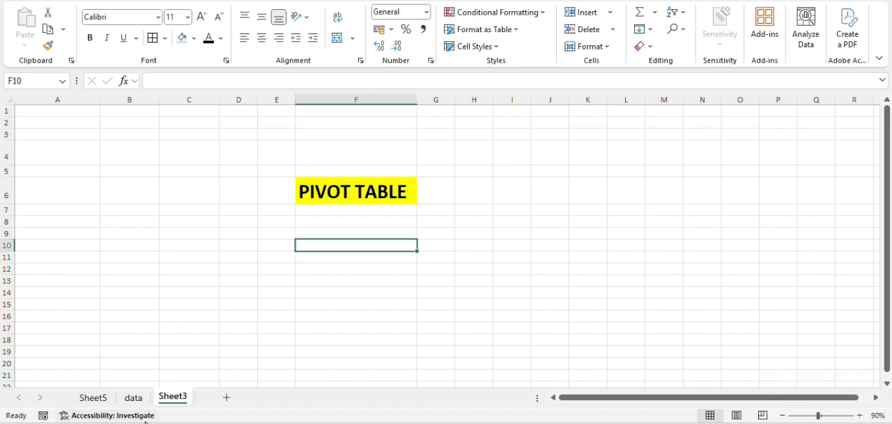
# - On the data sheet, turn on header filters for the whole purchase table, starting from the DATE header
pyautogui.click(134, 399)
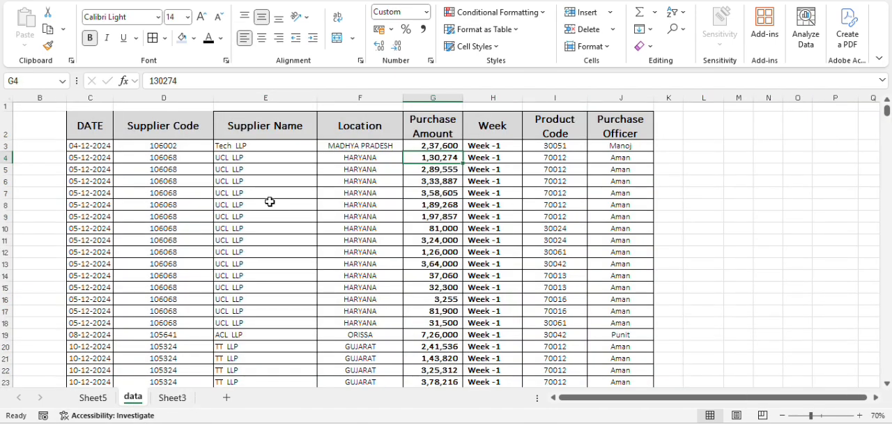
pyautogui.click(81, 127)
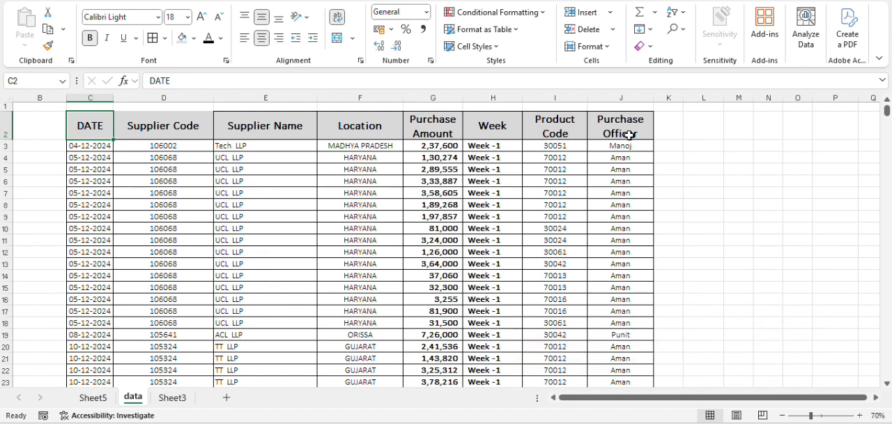
pyautogui.press('Down')
pyautogui.press('Up')
pyautogui.hotkey('ctrl', 'shift', 'Right')
pyautogui.hotkey('ctrl', 'shift', 'Down')
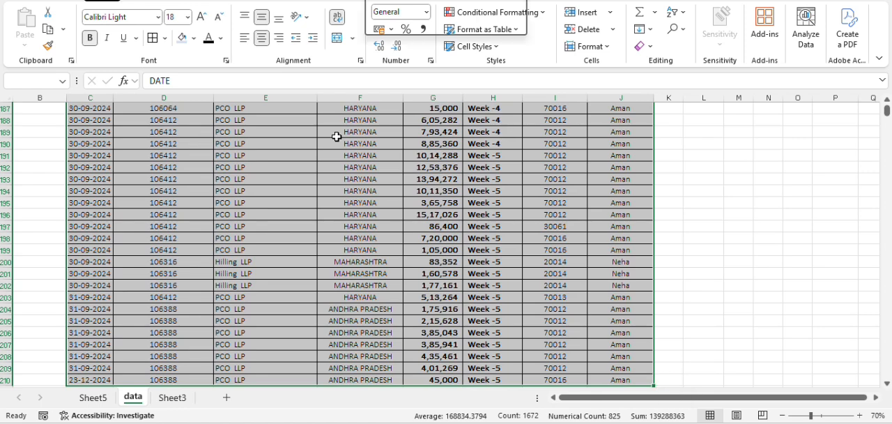
pyautogui.press('Up')
pyautogui.press('Down')
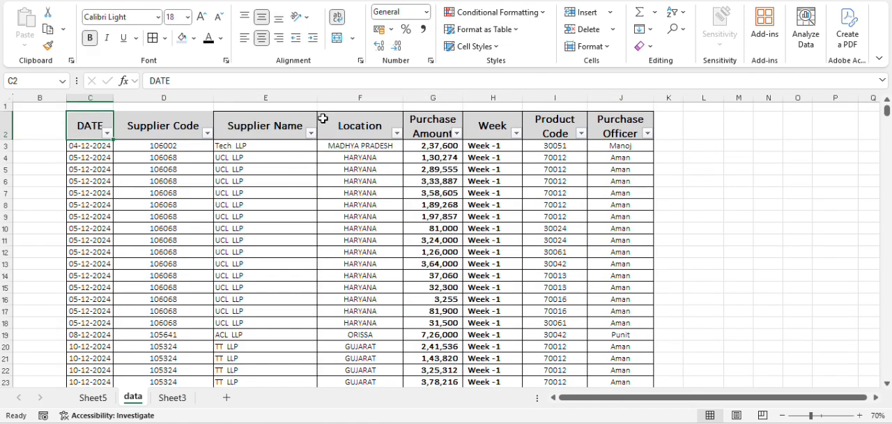
# - Examine the purchase table's columns one by one, including date, supplier, location, purchase amount, week, product code and purchase officer
pyautogui.click(352, 123)
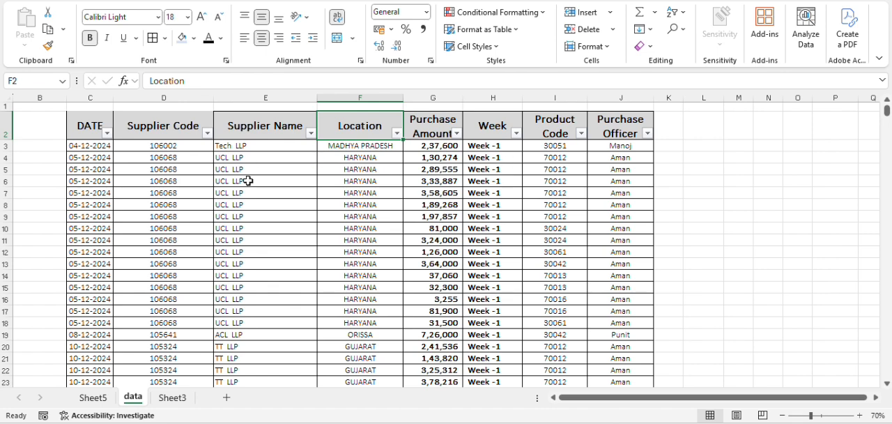
pyautogui.click(88, 98)
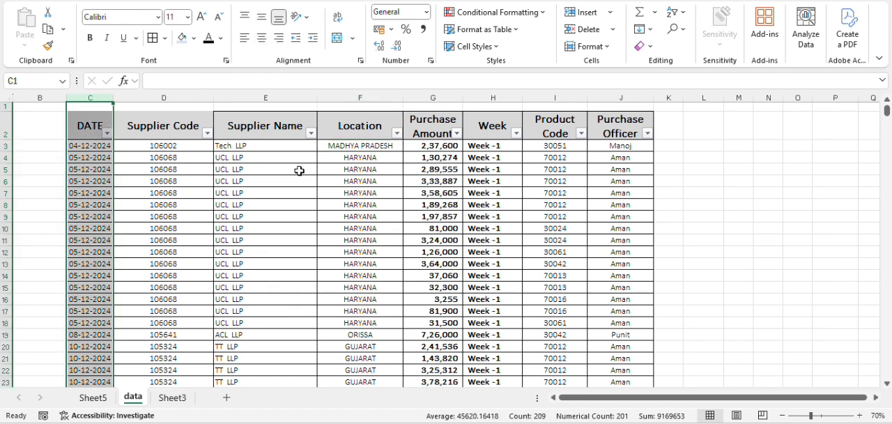
pyautogui.click(265, 99)
pyautogui.click(372, 98)
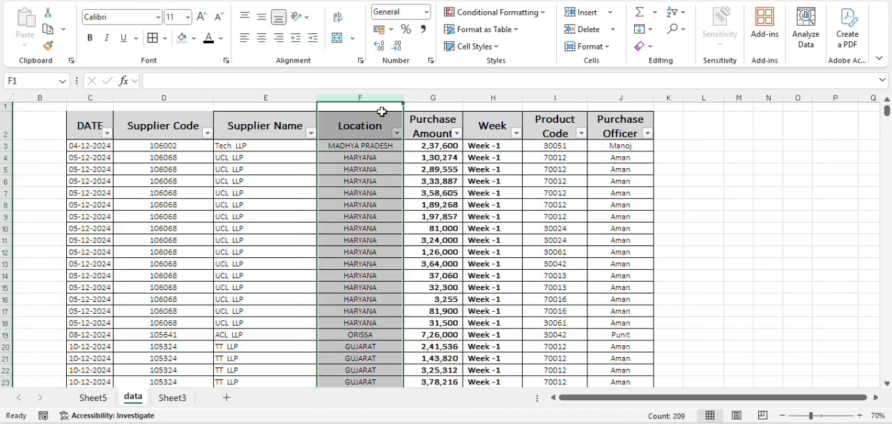
pyautogui.click(431, 98)
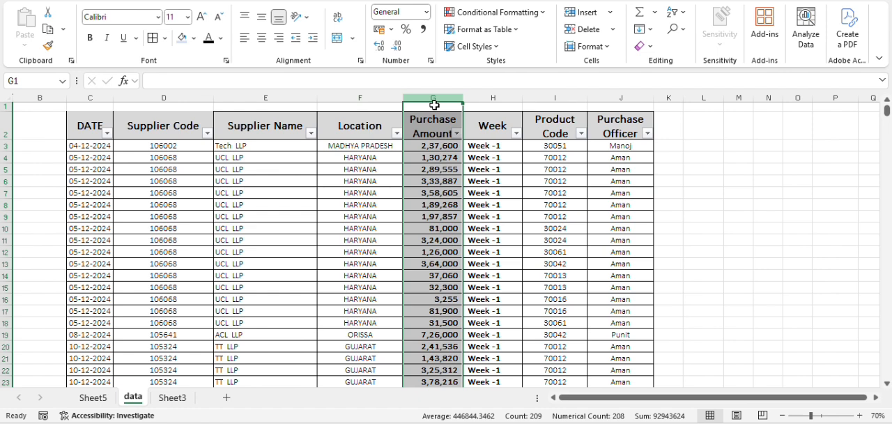
pyautogui.click(497, 98)
pyautogui.click(565, 98)
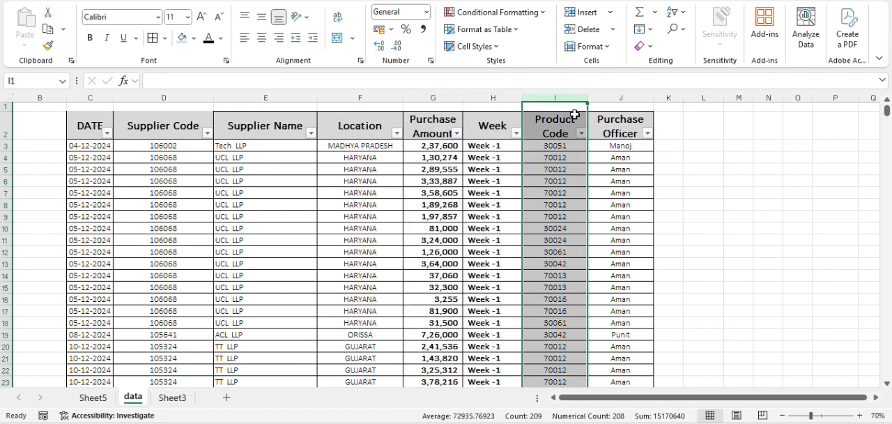
pyautogui.click(624, 98)
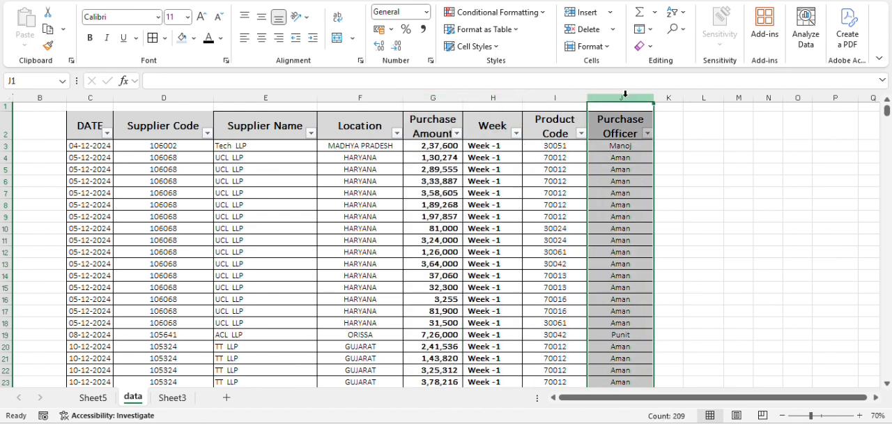
pyautogui.click(193, 99)
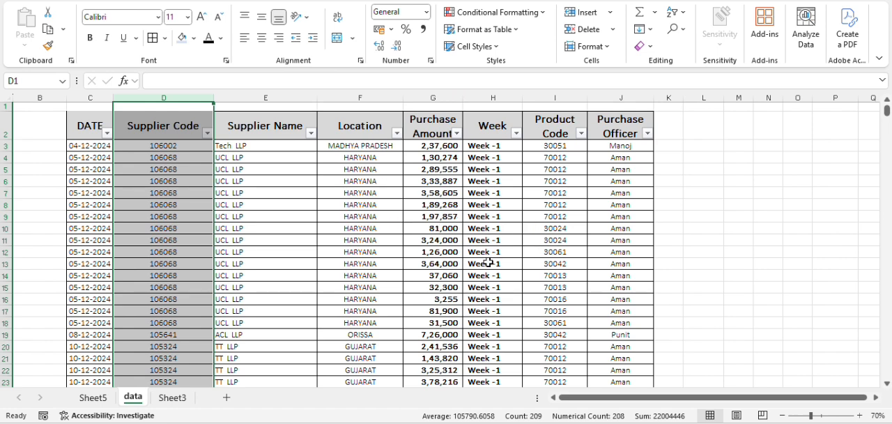
pyautogui.click(281, 195)
pyautogui.click(354, 194)
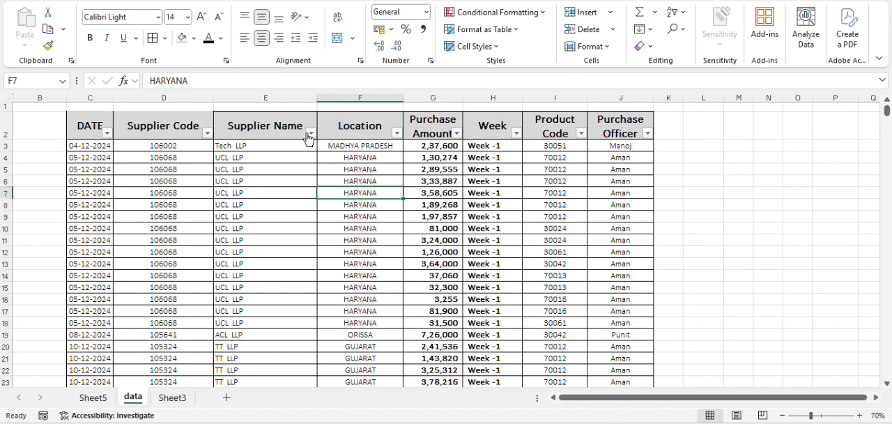
pyautogui.click(289, 99)
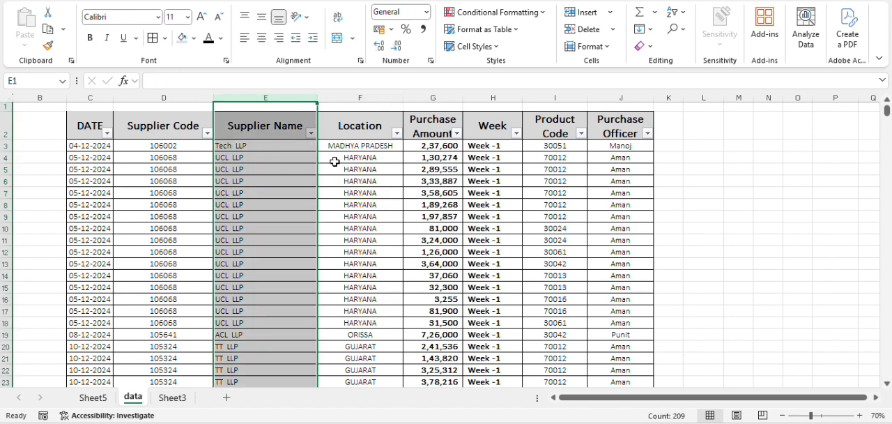
pyautogui.click(440, 96)
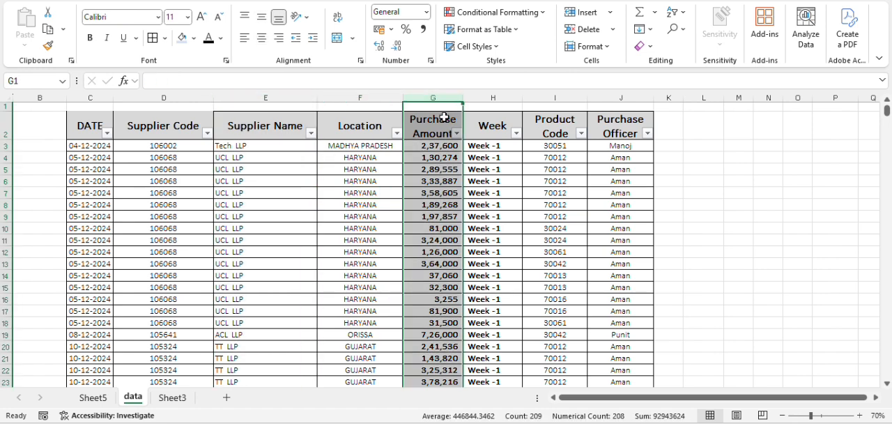
# - Create a PivotTable on a new worksheet from the whole purchase table, range data!$C$2:$J$210
pyautogui.click(375, 127)
pyautogui.press('Left')
pyautogui.press('Left')
pyautogui.press('Left')
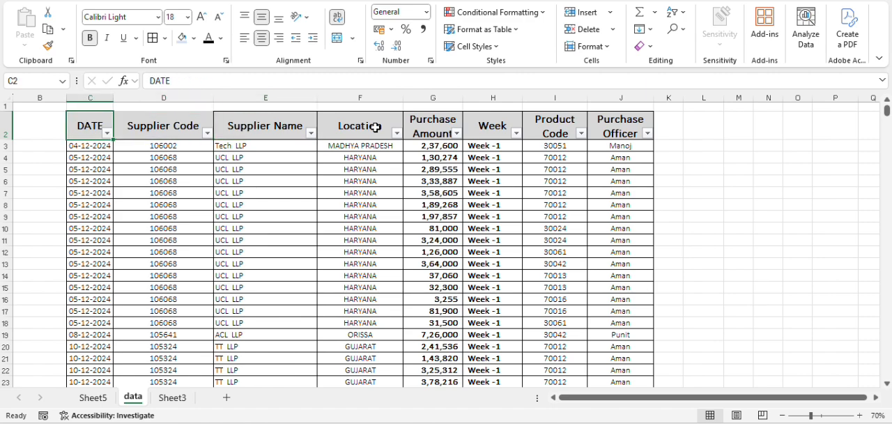
pyautogui.hotkey('shift', 'Right')
pyautogui.hotkey('shift', 'Right')
pyautogui.hotkey('shift', 'Right')
pyautogui.hotkey('shift', 'Right')
pyautogui.hotkey('shift', 'Right')
pyautogui.hotkey('shift', 'Right')
pyautogui.hotkey('shift', 'Right')
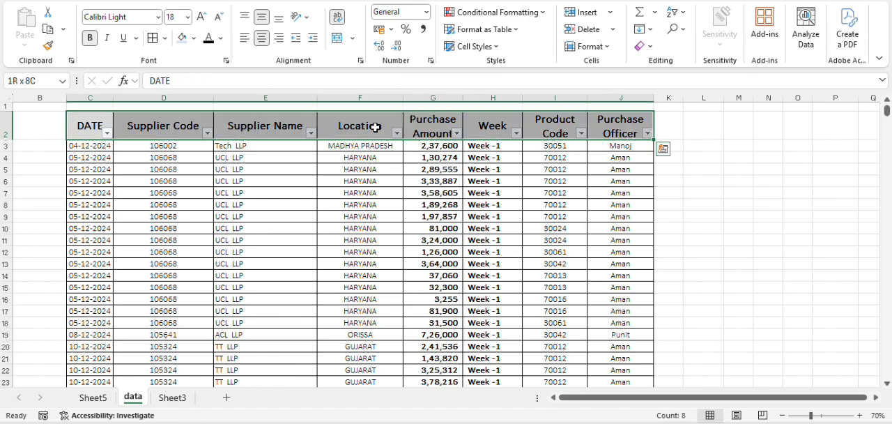
pyautogui.hotkey('ctrl', 'shift', 'Down')
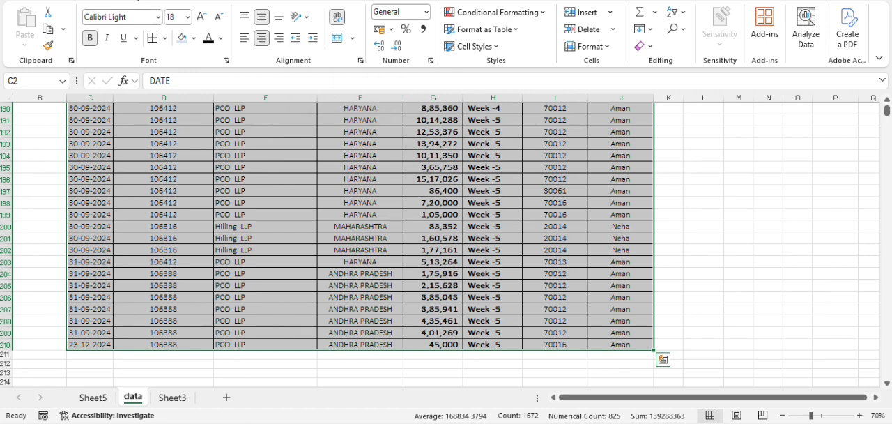
pyautogui.click(87, 0)
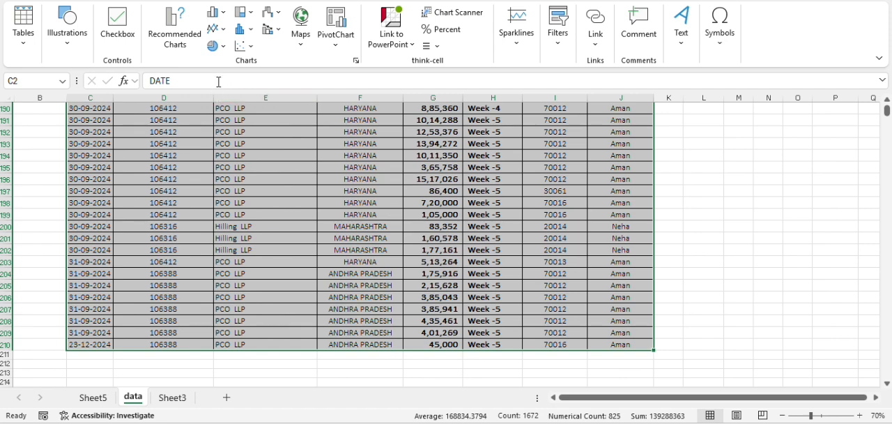
pyautogui.click(28, 34)
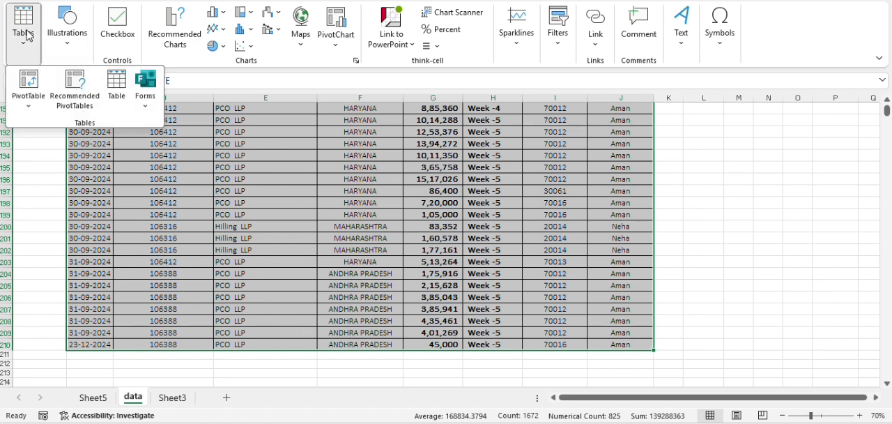
pyautogui.click(28, 90)
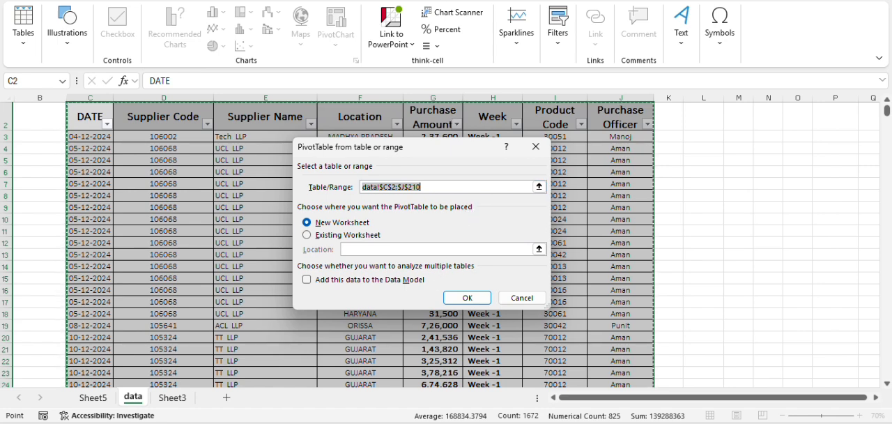
pyautogui.press('Return')
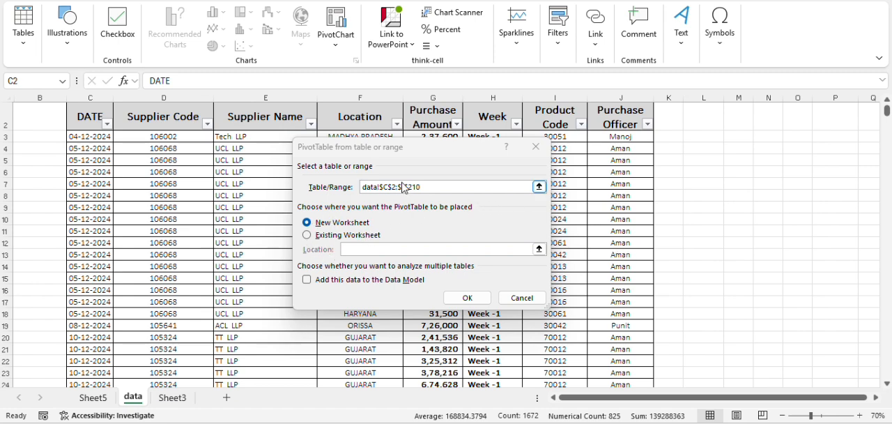
pyautogui.click(307, 235)
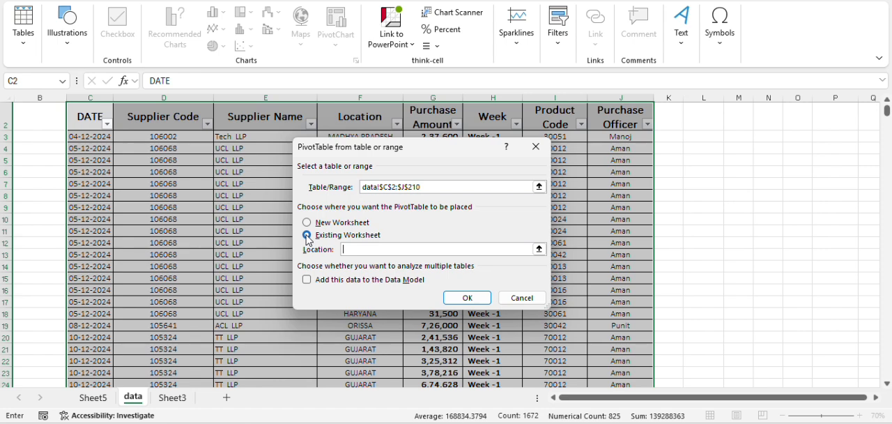
pyautogui.click(306, 223)
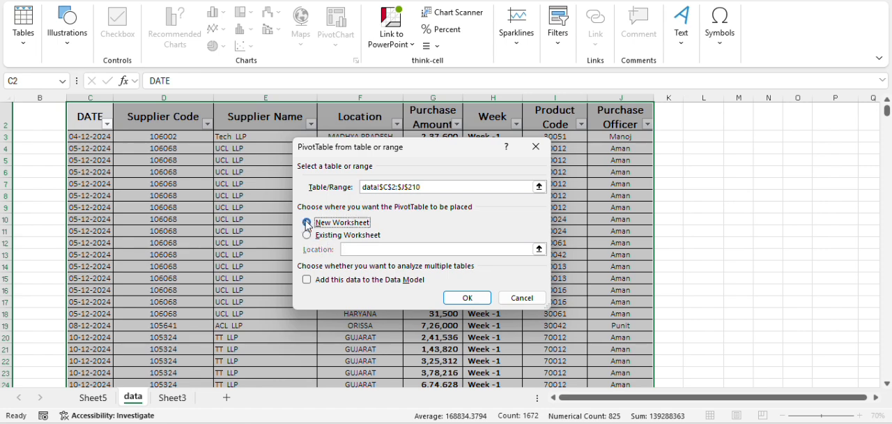
pyautogui.click(464, 300)
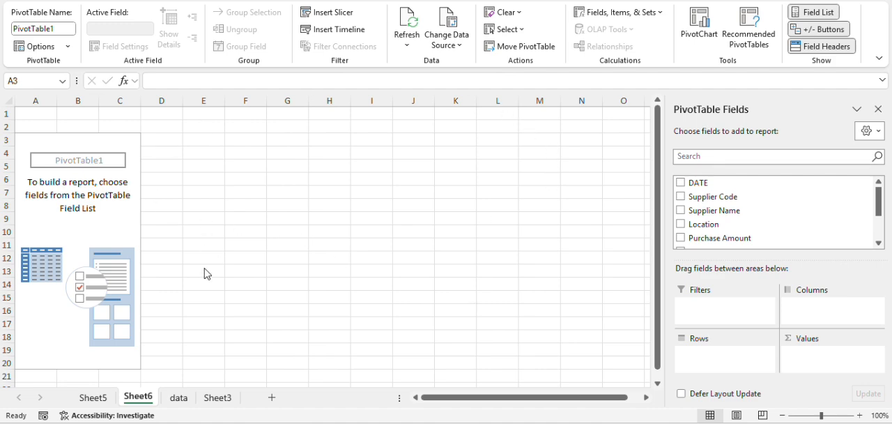
# - Compare the data sheet's column headers with the full list of fields available for the new PivotTable on Sheet6
pyautogui.click(177, 401)
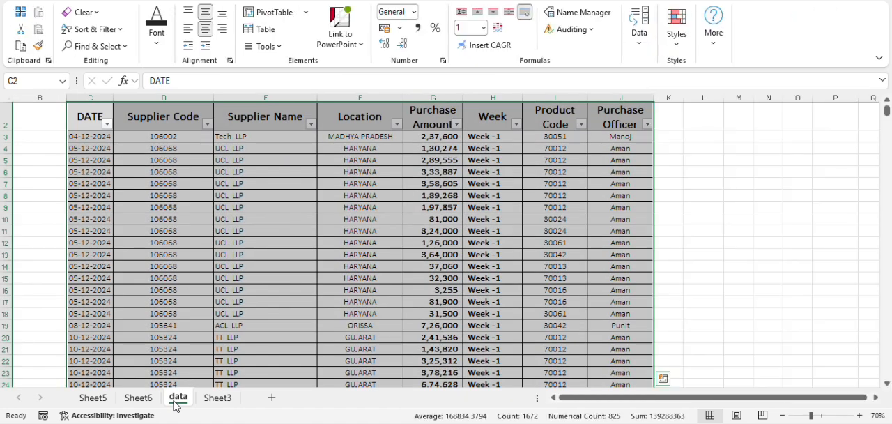
pyautogui.click(139, 403)
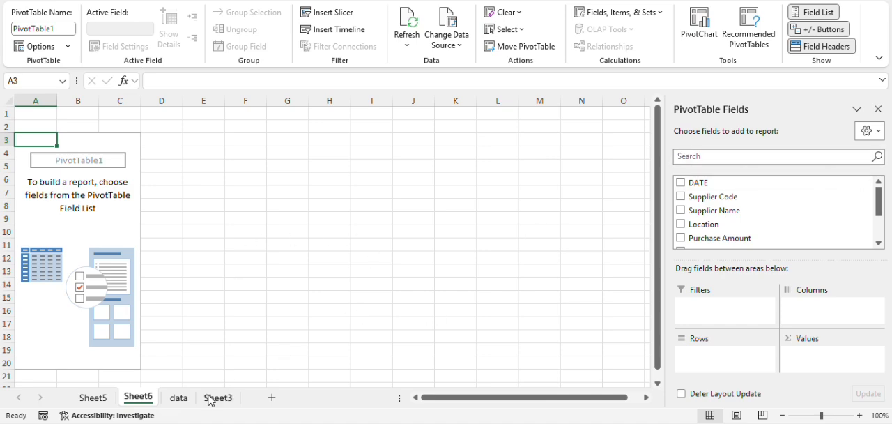
pyautogui.click(179, 398)
pyautogui.click(168, 110)
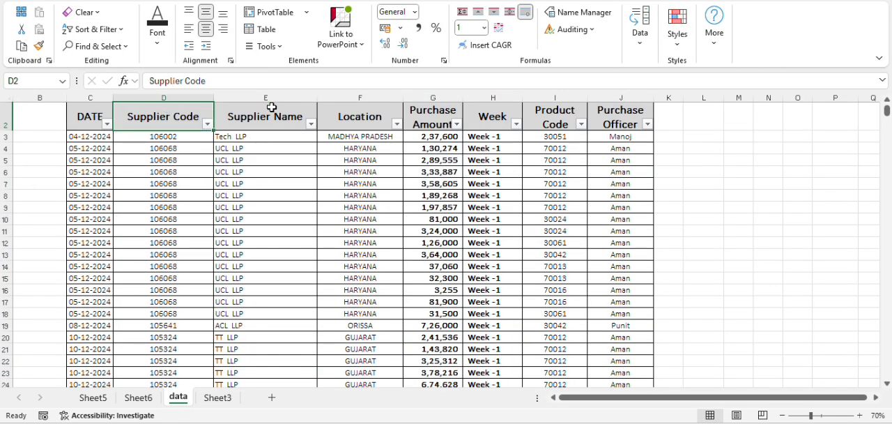
pyautogui.click(289, 113)
pyautogui.click(347, 120)
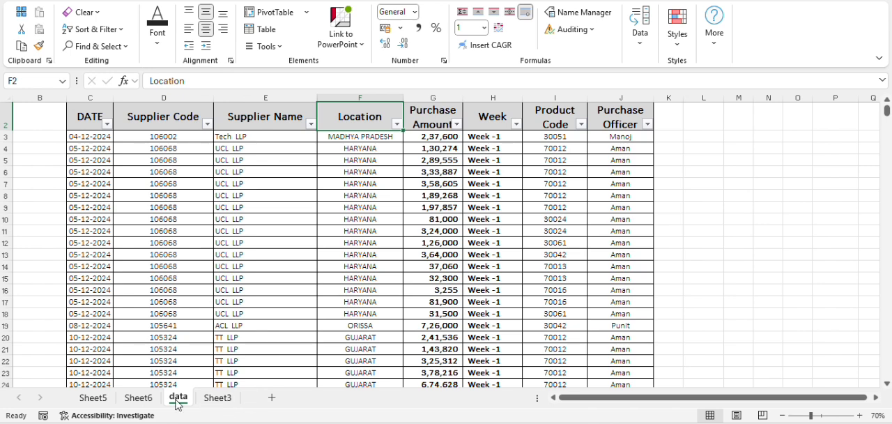
pyautogui.click(145, 402)
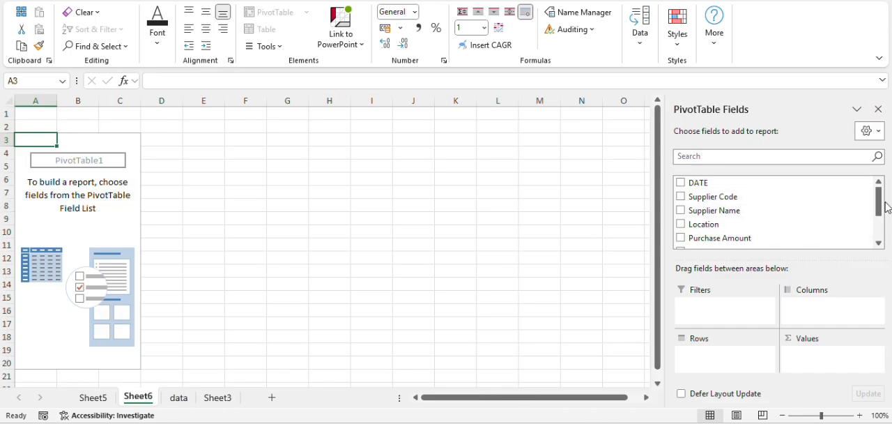
pyautogui.scroll(-2, 880, 209)
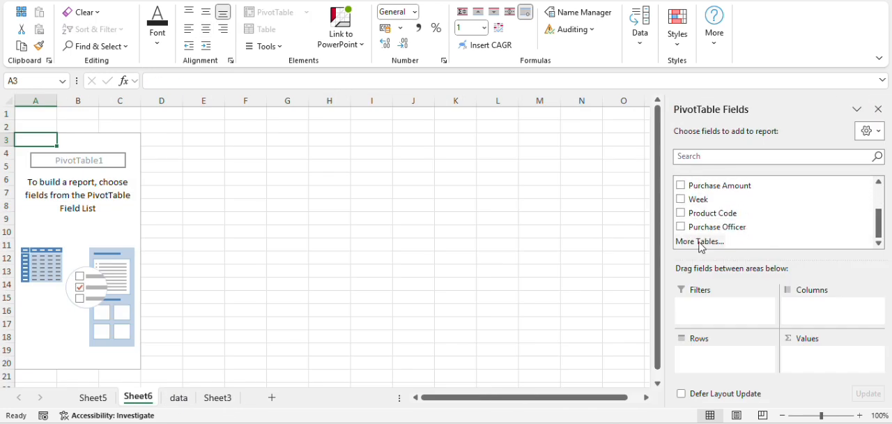
pyautogui.click(700, 241)
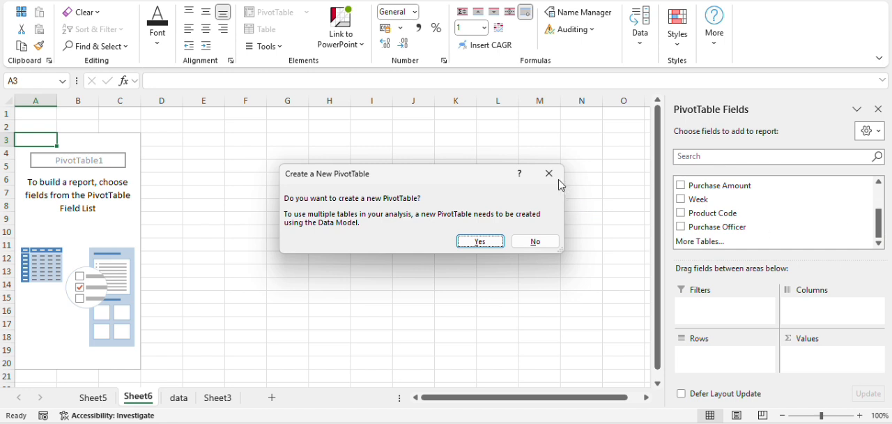
pyautogui.click(549, 174)
pyautogui.moveTo(880, 211); pyautogui.dragTo(881, 189)
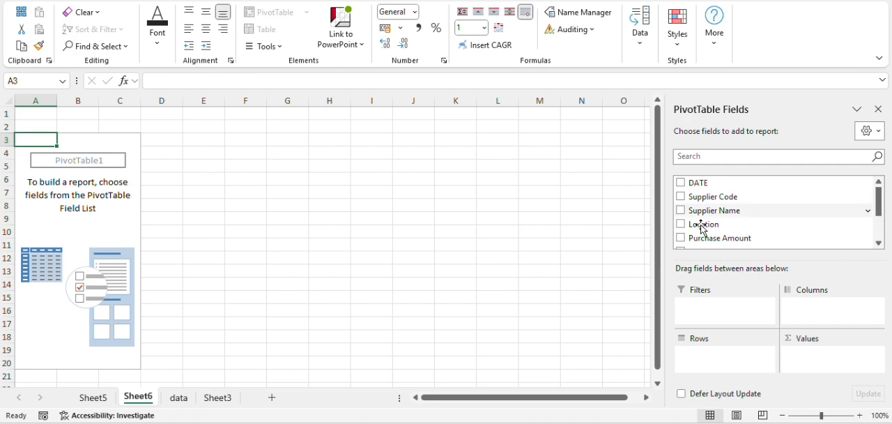
# - Build the Sheet6 PivotTable with Supplier Name as rows and the sum of Purchase Amount as values
pyautogui.click(189, 398)
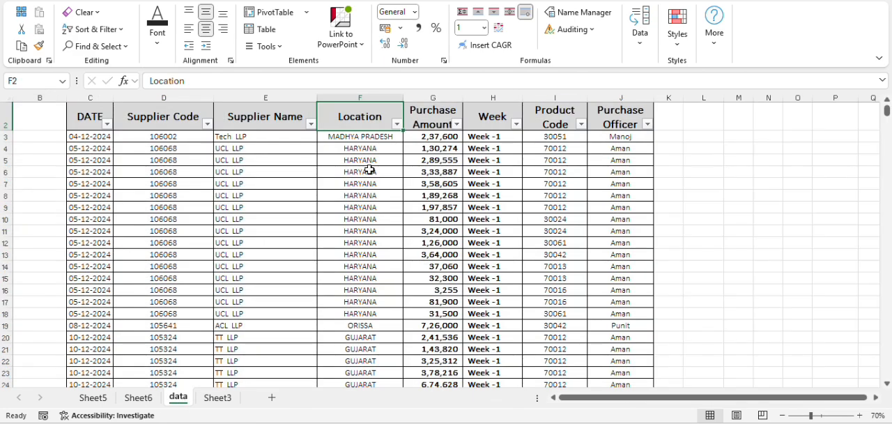
pyautogui.click(272, 92)
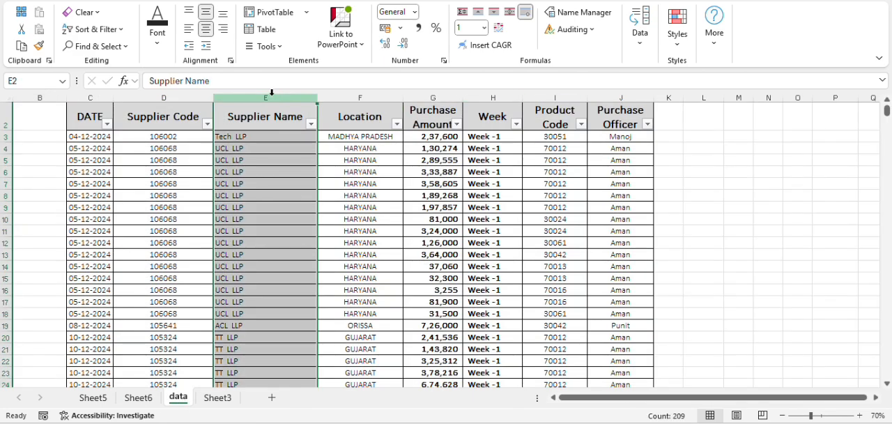
pyautogui.click(429, 94)
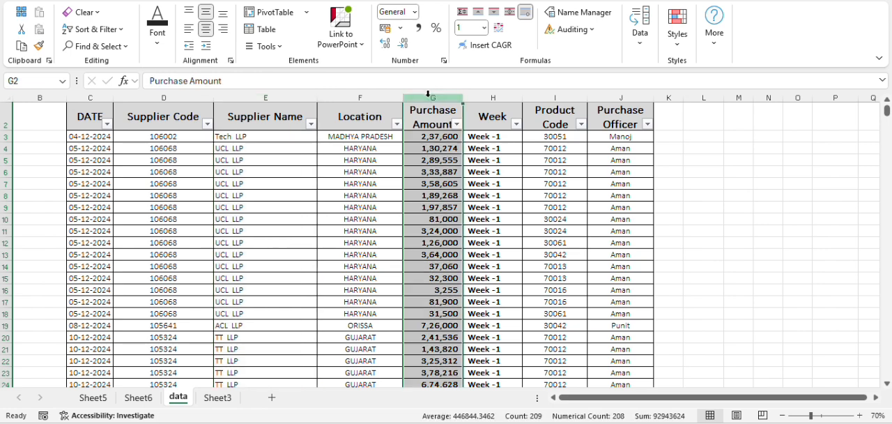
pyautogui.click(139, 398)
pyautogui.moveTo(706, 212); pyautogui.dragTo(725, 354)
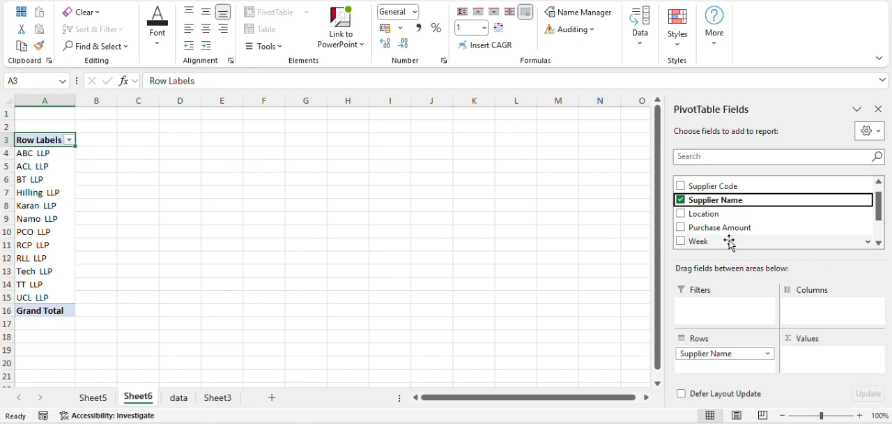
pyautogui.moveTo(708, 226); pyautogui.dragTo(851, 360)
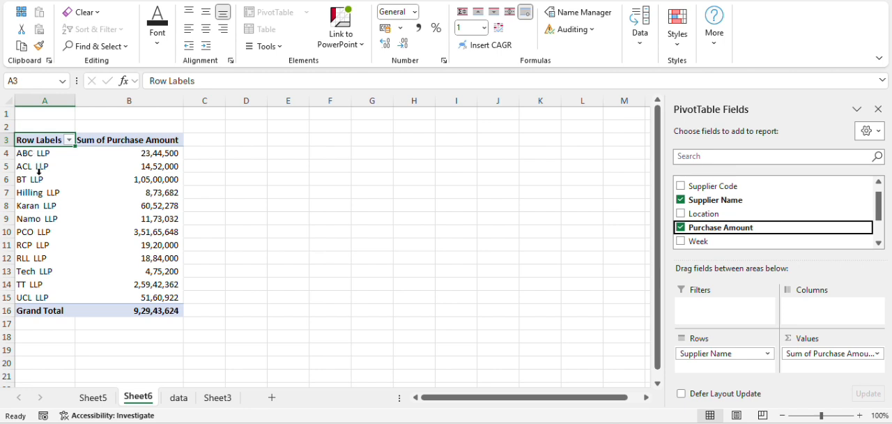
# - Examine the PivotTable's supplier names, summed purchase amounts and grand total, with a brief look at Sheet5 and the data sheet
pyautogui.moveTo(39, 157); pyautogui.dragTo(40, 298)
pyautogui.moveTo(161, 155); pyautogui.dragTo(166, 295)
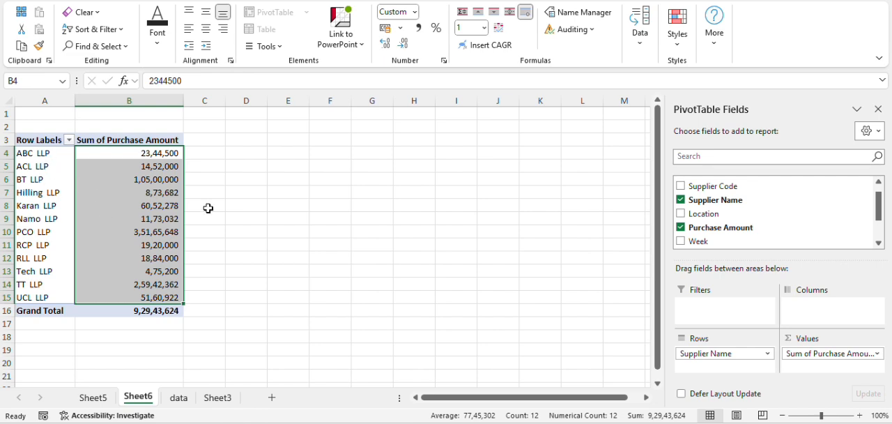
pyautogui.click(299, 251)
pyautogui.click(110, 399)
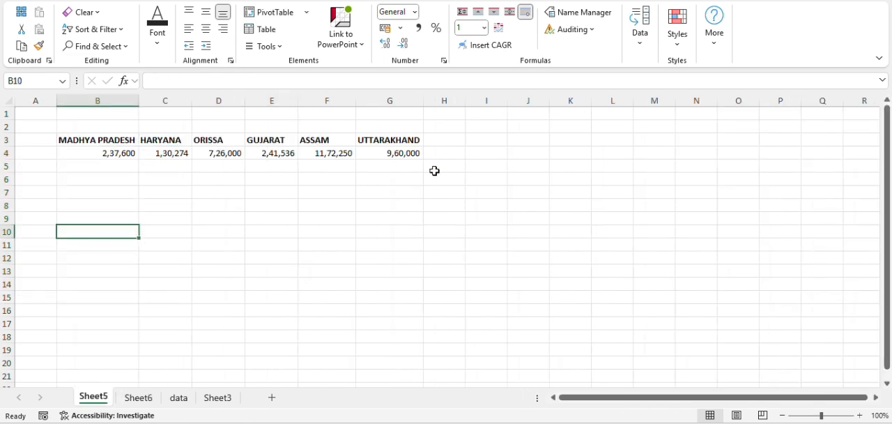
pyautogui.click(180, 397)
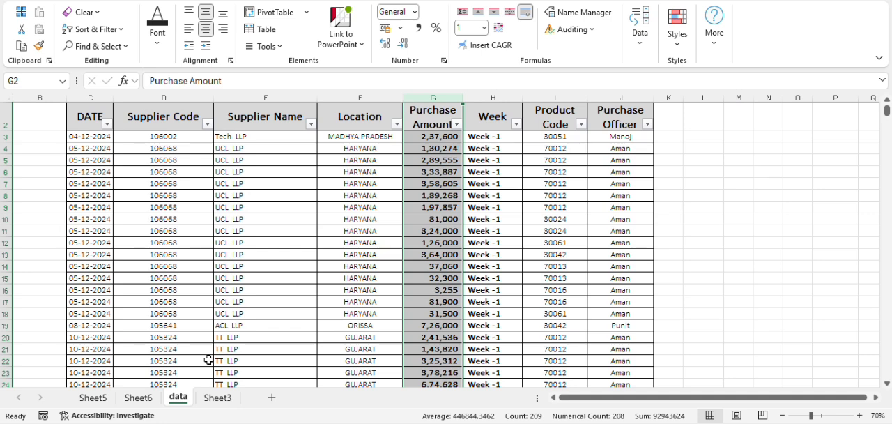
pyautogui.click(143, 398)
pyautogui.click(161, 102)
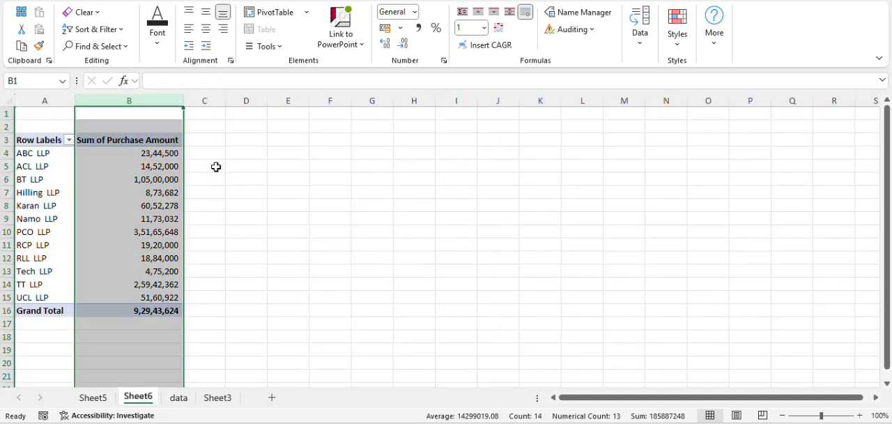
pyautogui.click(200, 141)
pyautogui.click(187, 307)
pyautogui.moveTo(193, 149); pyautogui.dragTo(197, 295)
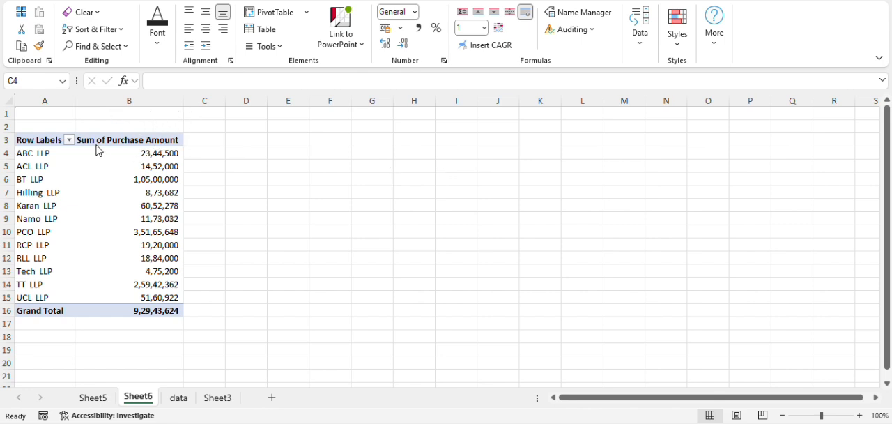
pyautogui.moveTo(40, 120); pyautogui.dragTo(164, 312)
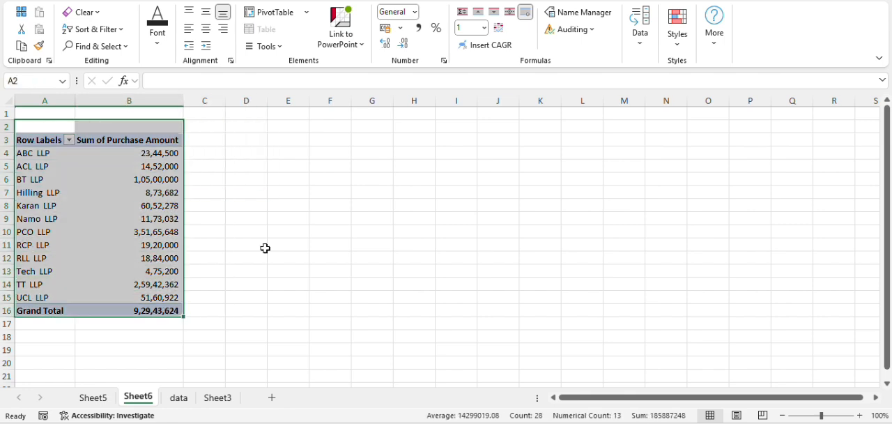
pyautogui.click(278, 201)
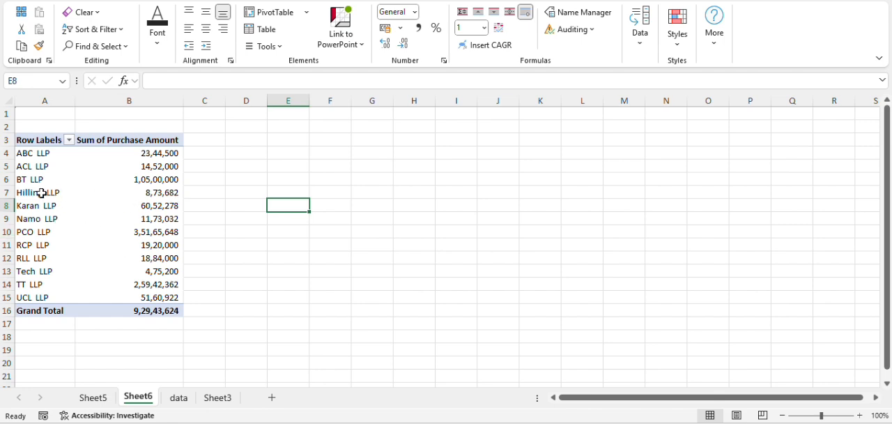
pyautogui.moveTo(40, 193); pyautogui.dragTo(140, 193)
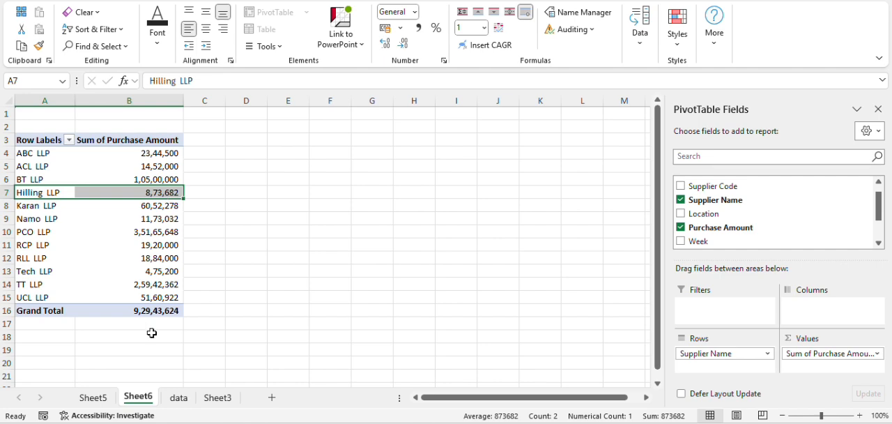
# - Filter the purchase table on the data sheet by Supplier Name to show only TT LLP
pyautogui.click(17, 284)
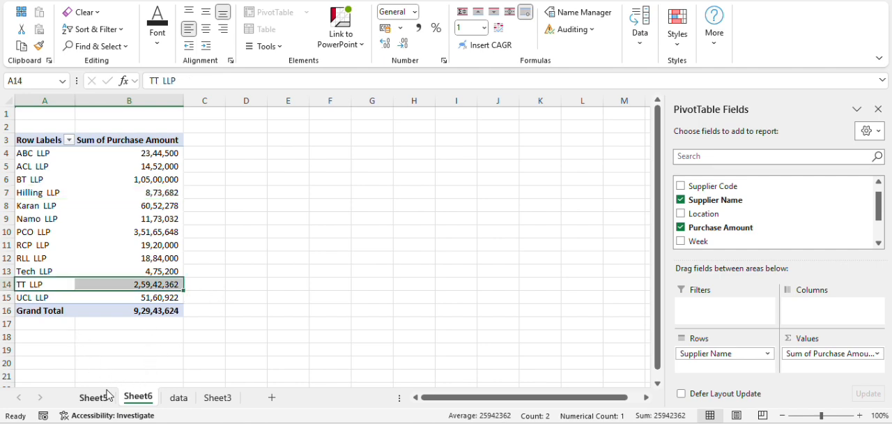
pyautogui.click(93, 397)
pyautogui.click(179, 397)
pyautogui.click(444, 109)
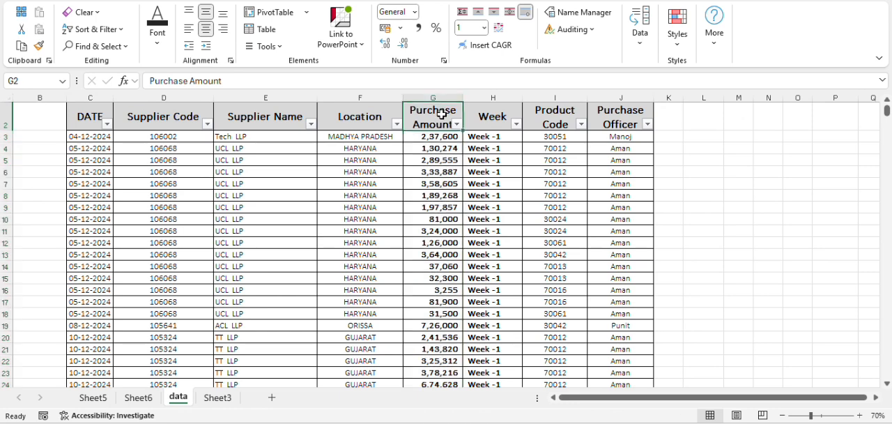
pyautogui.click(396, 109)
pyautogui.click(311, 124)
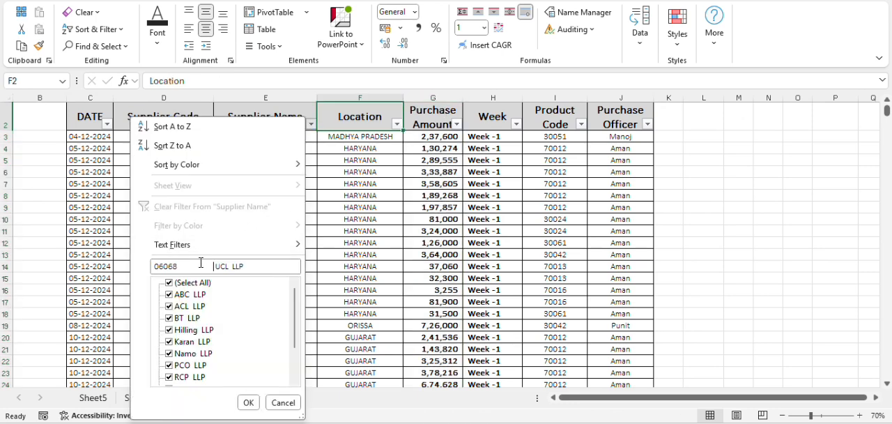
pyautogui.click(192, 283)
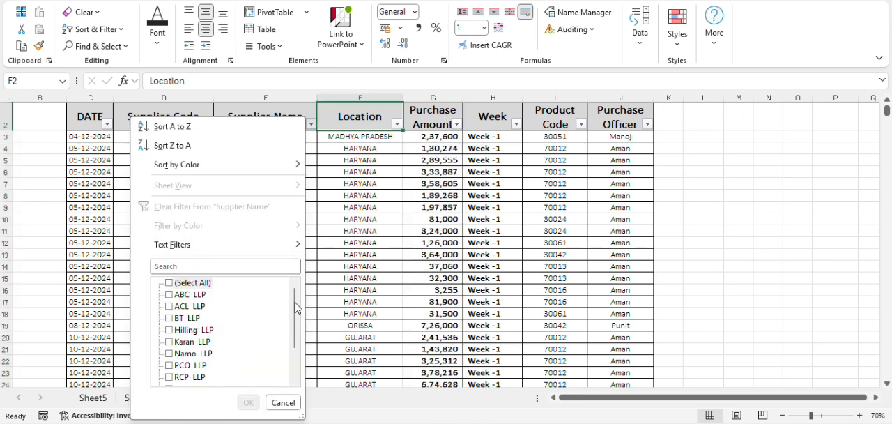
pyautogui.moveTo(297, 307); pyautogui.dragTo(296, 333)
pyautogui.click(192, 367)
pyautogui.click(248, 402)
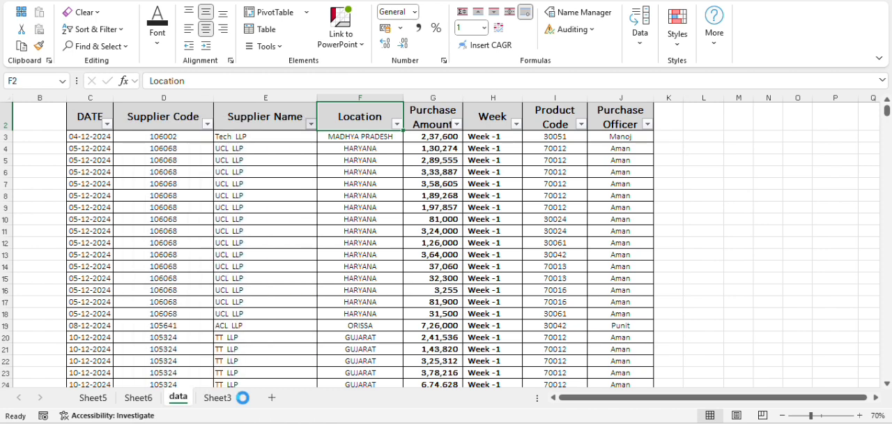
# - Compare the sum of the filtered Purchase Amount column with TT LLP's total in the Sheet6 PivotTable
pyautogui.click(436, 98)
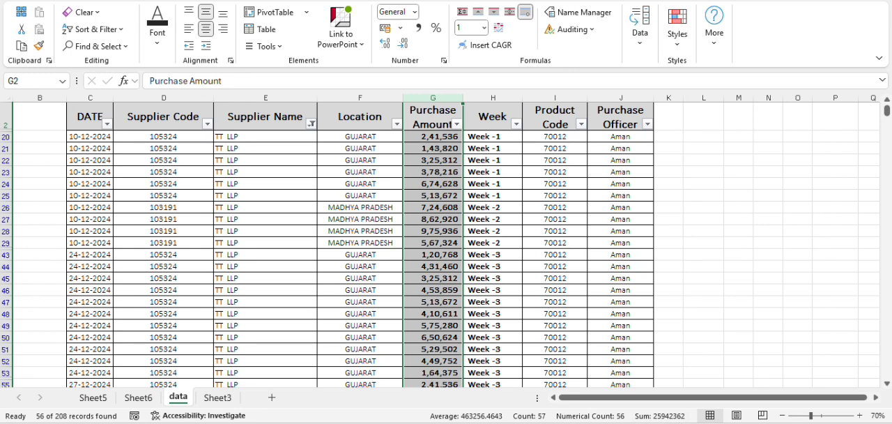
pyautogui.click(139, 398)
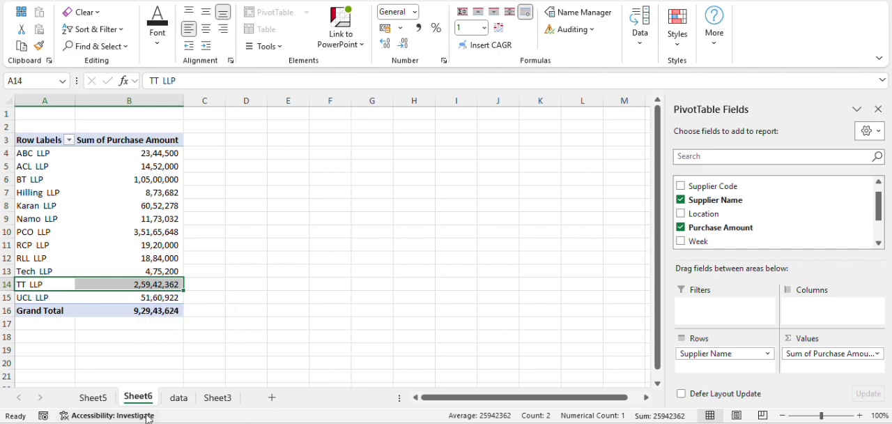
pyautogui.click(178, 398)
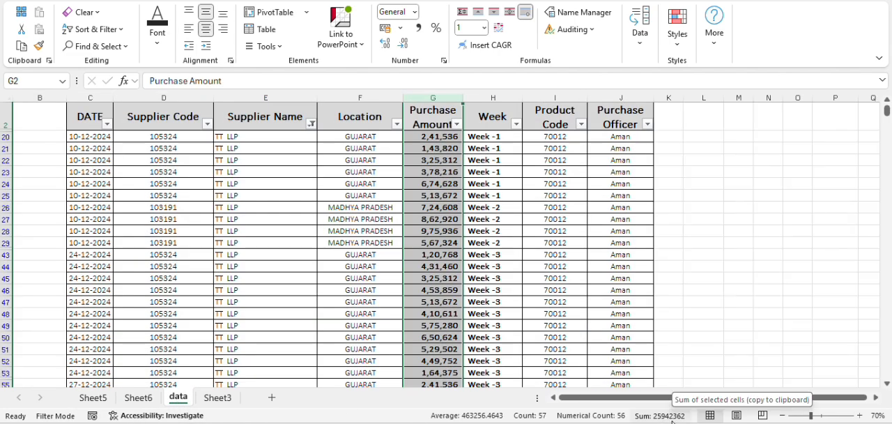
pyautogui.click(138, 398)
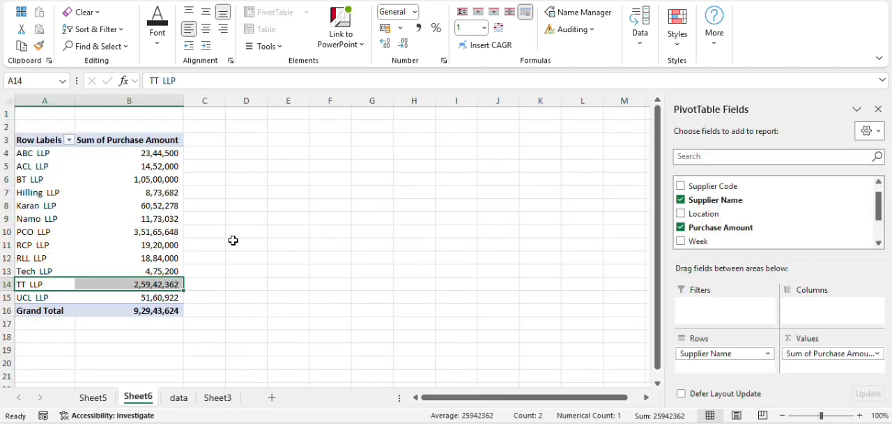
pyautogui.click(199, 153)
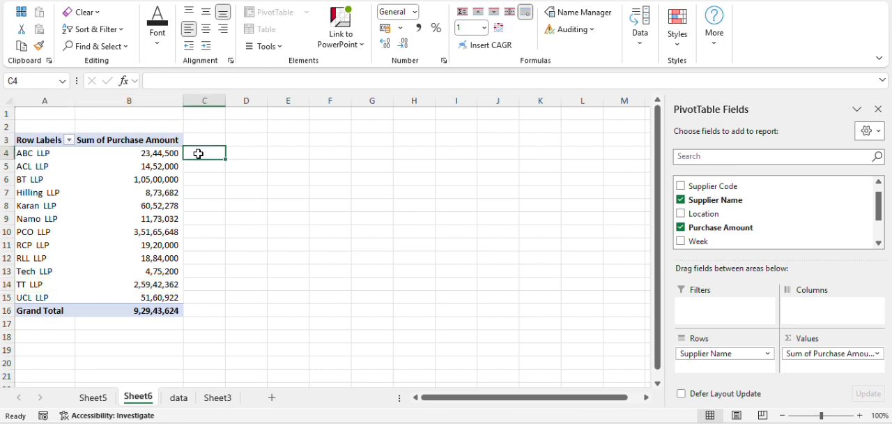
# - Examine the Week, Location, Purchase Officer and Product Code columns of the filtered purchase table on the data sheet
pyautogui.click(179, 397)
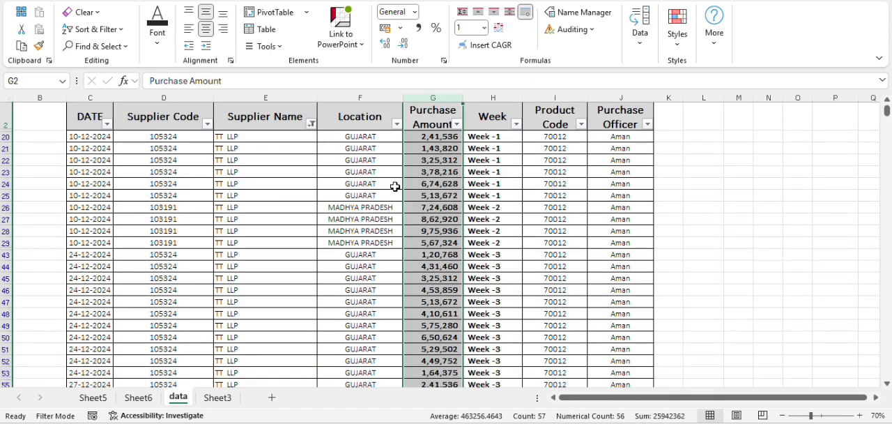
pyautogui.click(492, 95)
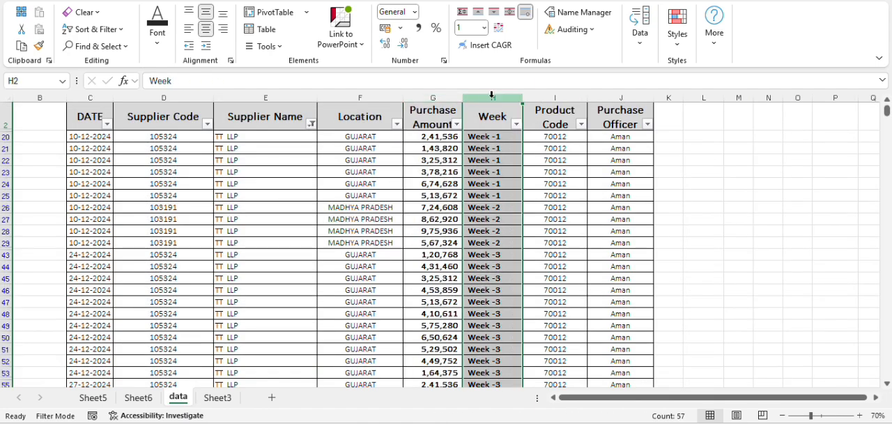
pyautogui.click(371, 96)
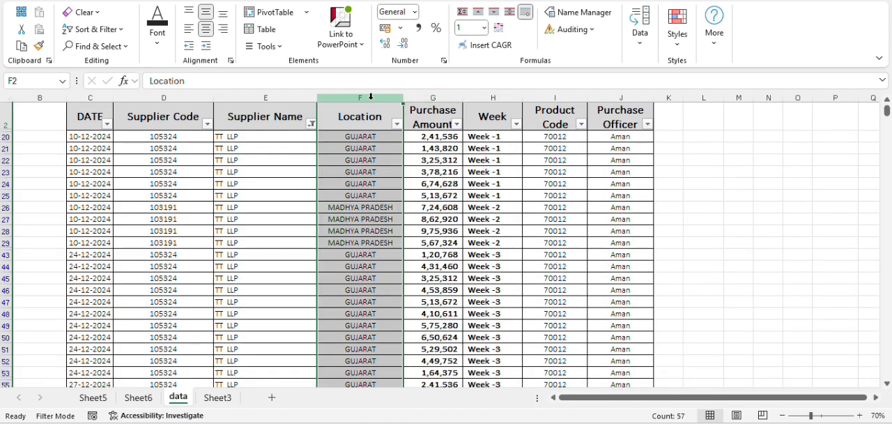
pyautogui.click(624, 96)
pyautogui.click(544, 96)
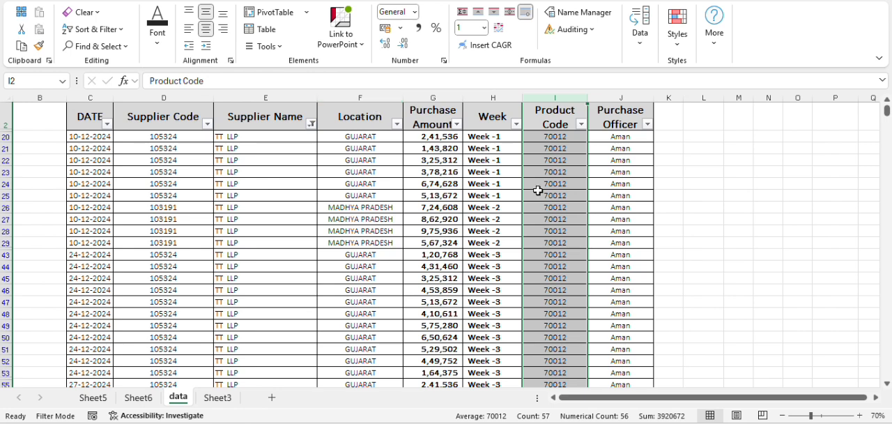
# - Clear the Supplier Name filter on the data sheet so that all suppliers are shown again
pyautogui.click(369, 96)
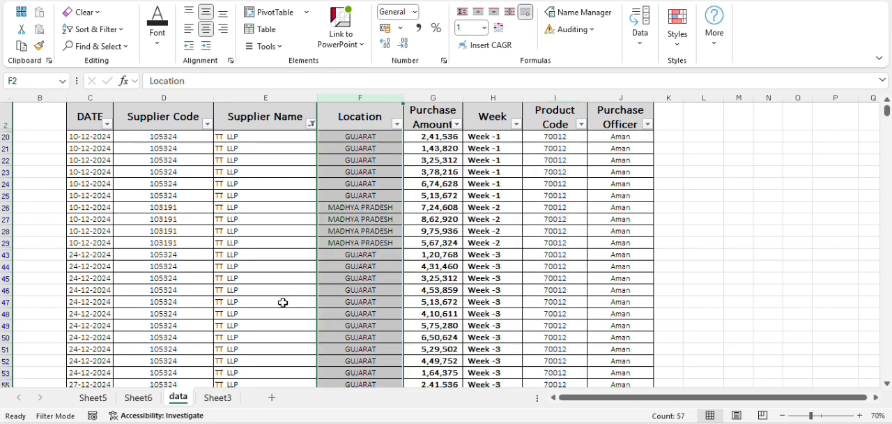
pyautogui.click(138, 397)
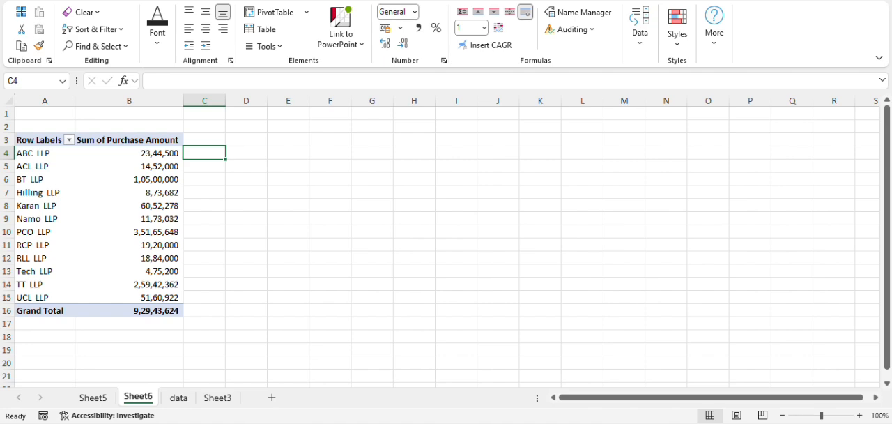
pyautogui.click(174, 404)
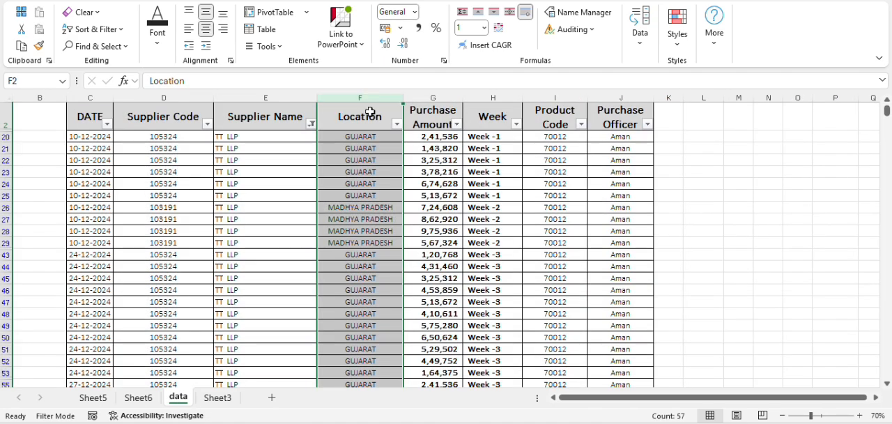
pyautogui.click(311, 124)
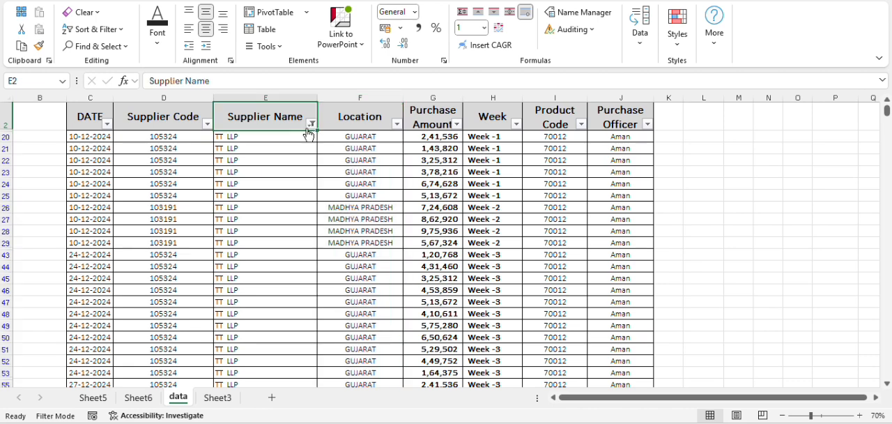
pyautogui.click(204, 284)
pyautogui.click(249, 402)
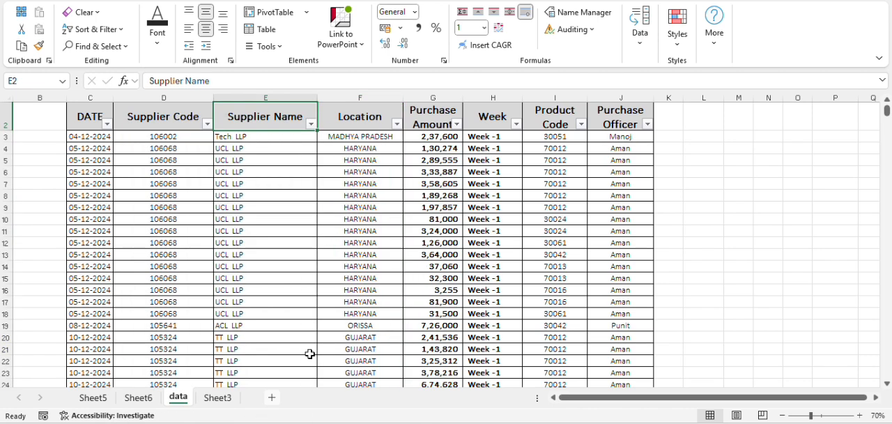
# - Examine the Location column of the purchase table and the list of locations in its filter
pyautogui.click(366, 96)
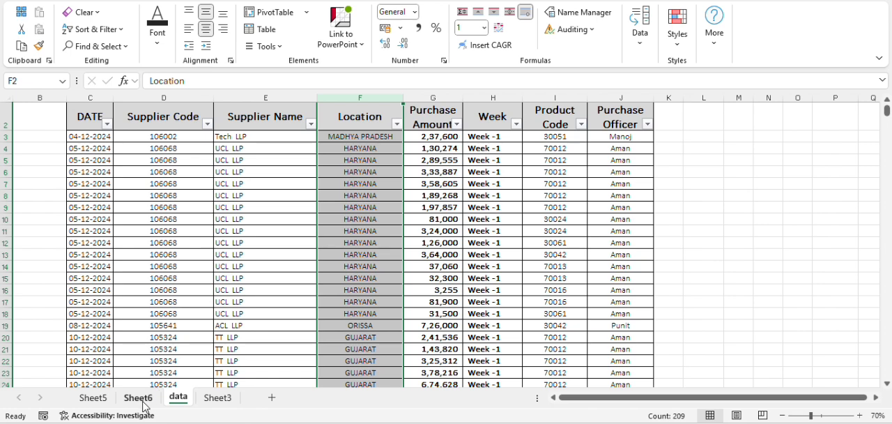
pyautogui.click(396, 124)
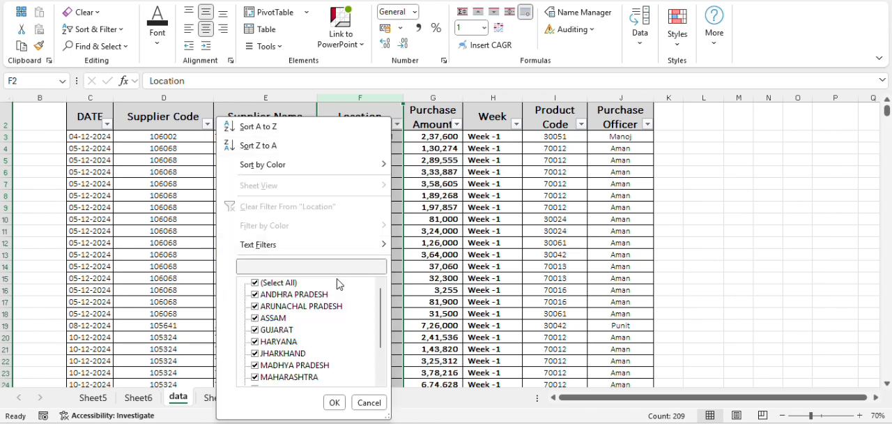
pyautogui.press('Escape')
pyautogui.click(362, 113)
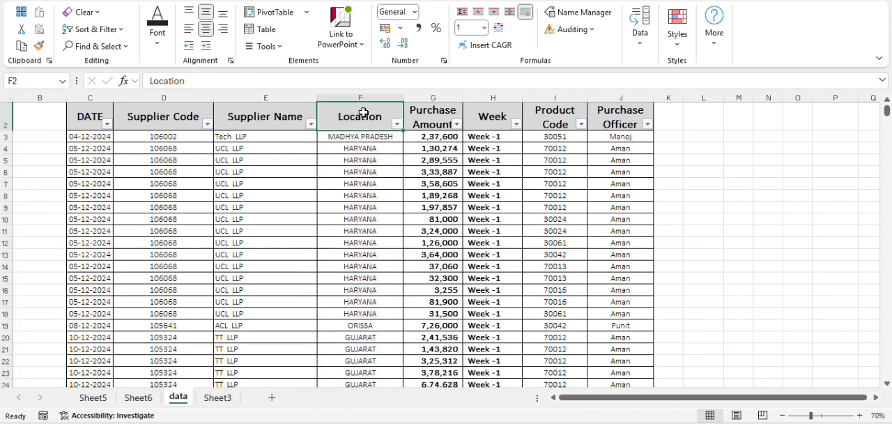
# - Insert a PivotTable from the purchase table range data!$C$2:$J$210 into the existing worksheet Sheet6 at cell F3
pyautogui.click(246, 111)
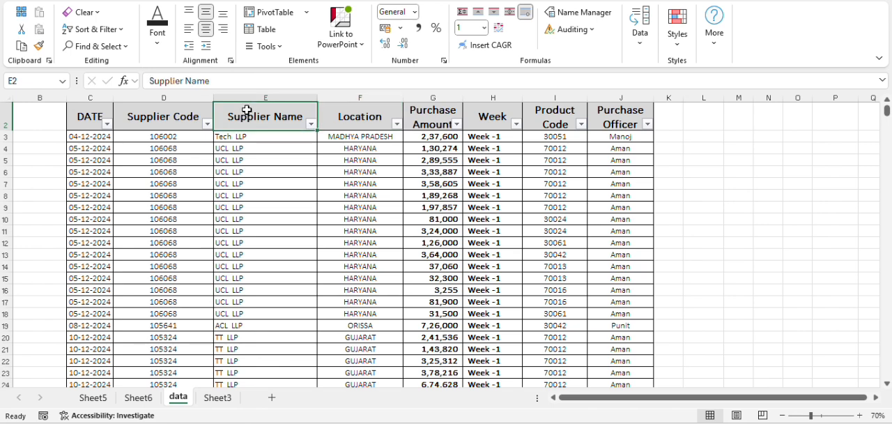
pyautogui.hotkey('shift', 'space')
pyautogui.hotkey('ctrl', 'shift', 'Down')
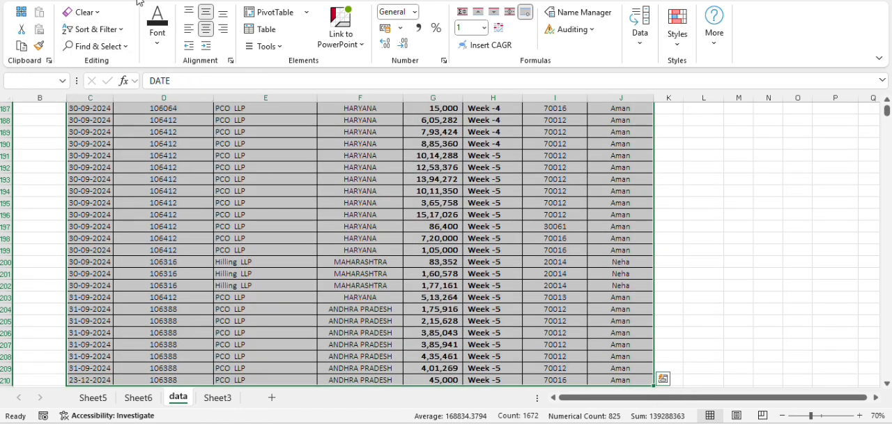
pyautogui.click(138, 2)
pyautogui.click(25, 35)
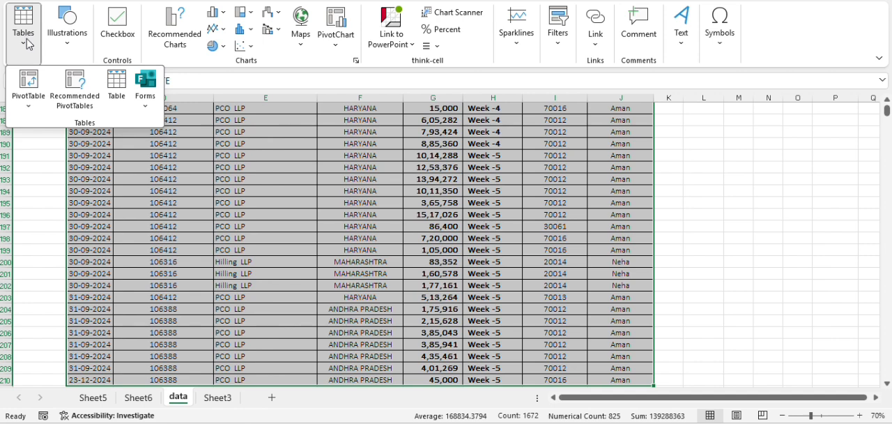
pyautogui.click(28, 94)
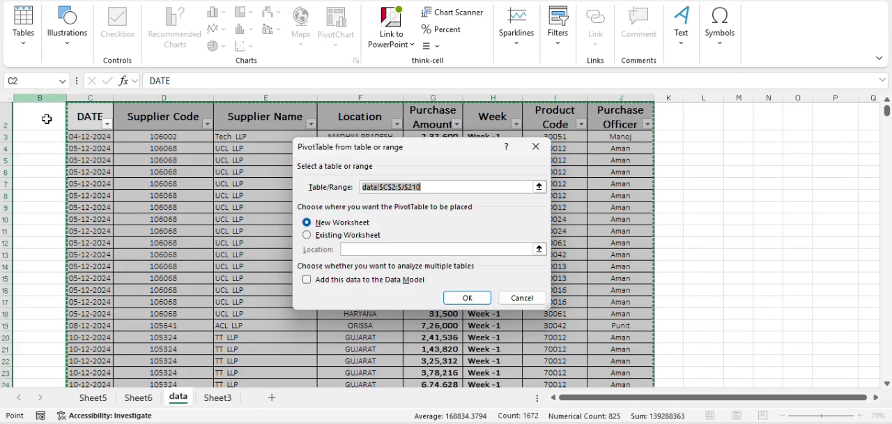
pyautogui.click(309, 237)
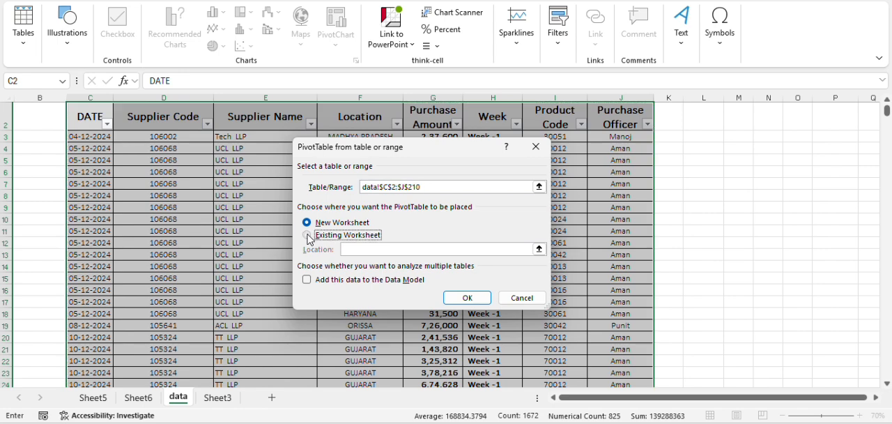
pyautogui.click(139, 397)
pyautogui.moveTo(339, 148); pyautogui.dragTo(559, 177)
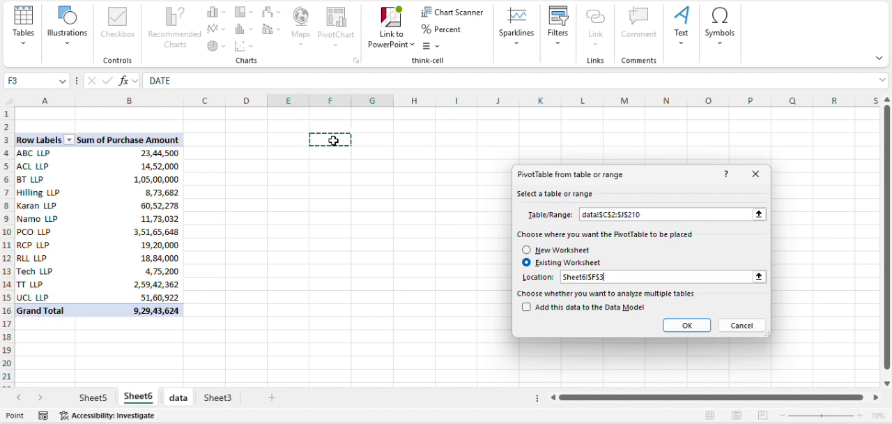
pyautogui.click(683, 327)
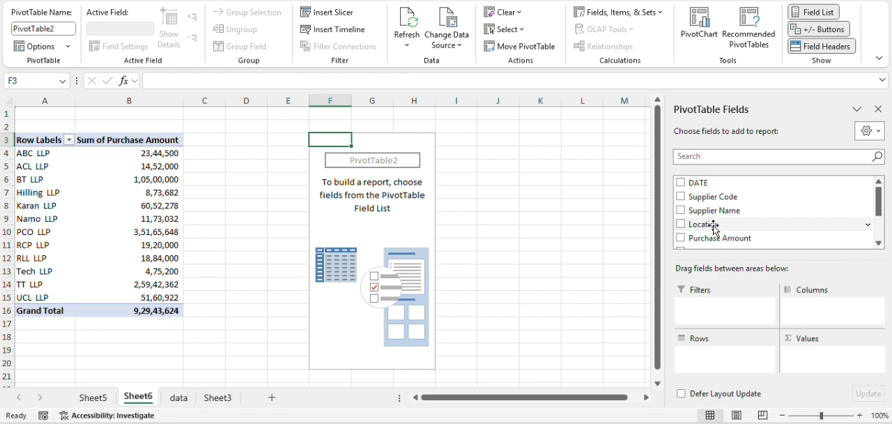
# - Add the Location field to the rows of the new PivotTable on Sheet6
pyautogui.moveTo(713, 226); pyautogui.dragTo(706, 354)
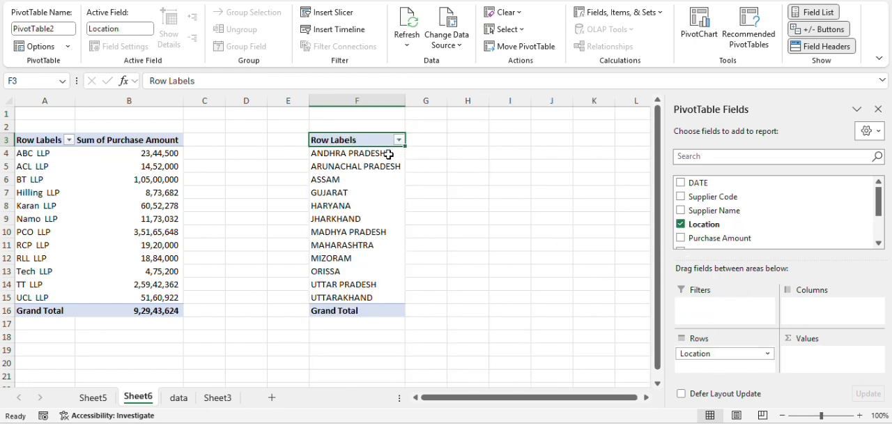
pyautogui.moveTo(389, 154); pyautogui.dragTo(380, 292)
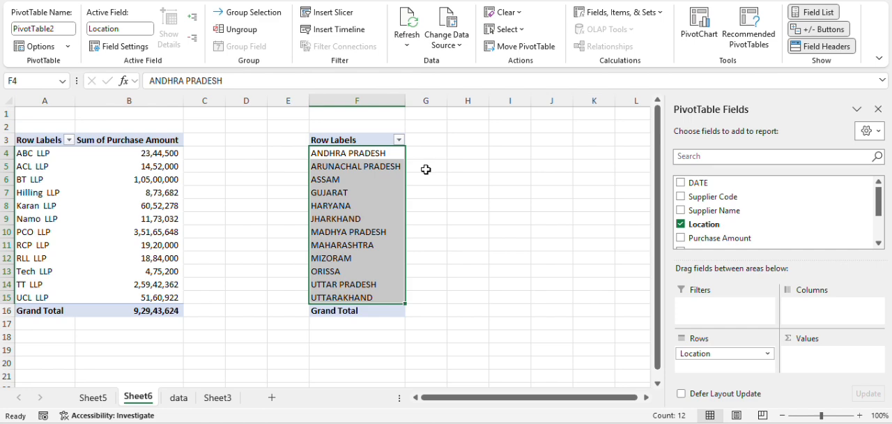
pyautogui.click(453, 163)
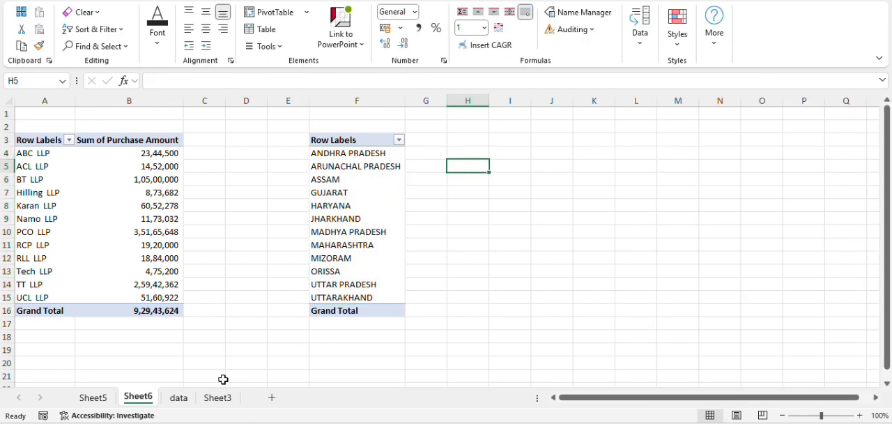
pyautogui.click(178, 398)
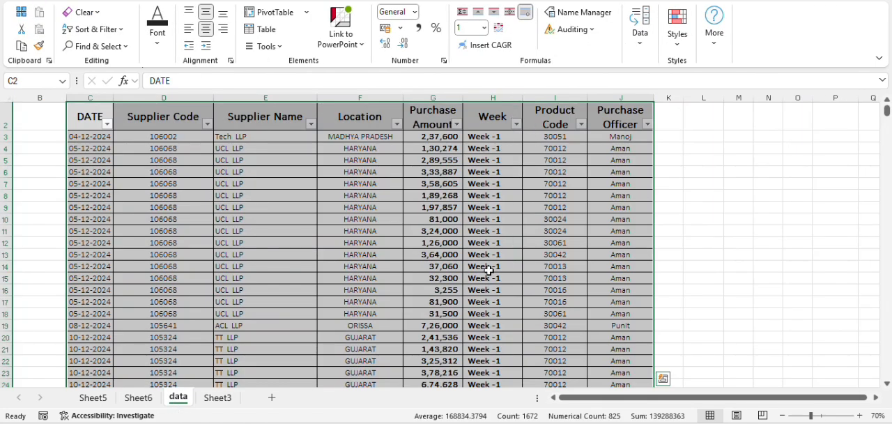
pyautogui.click(499, 119)
pyautogui.click(91, 115)
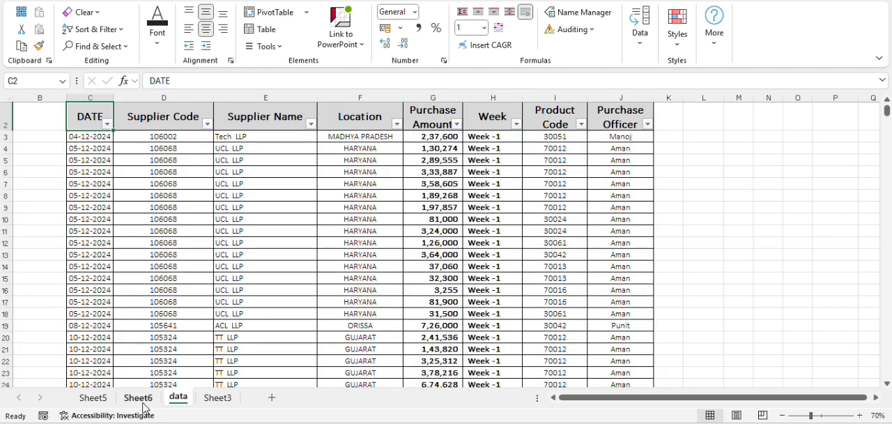
pyautogui.hotkey('ctrl', 'shift', 'Right')
pyautogui.hotkey('ctrl', 'shift', 'Down')
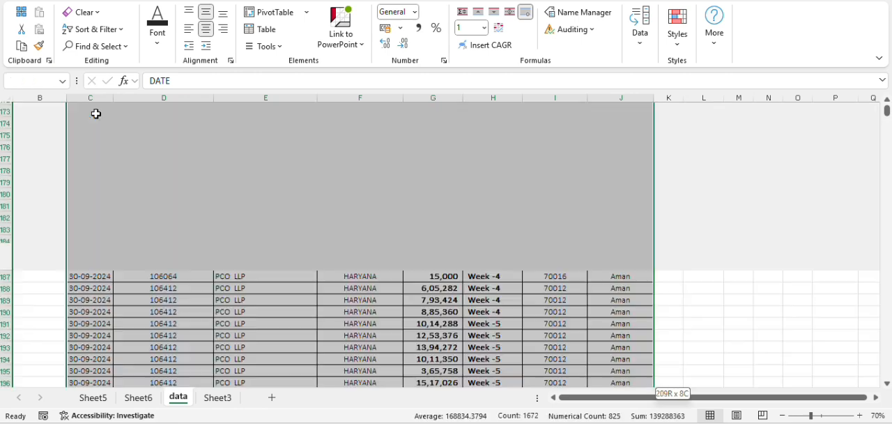
pyautogui.click(116, 2)
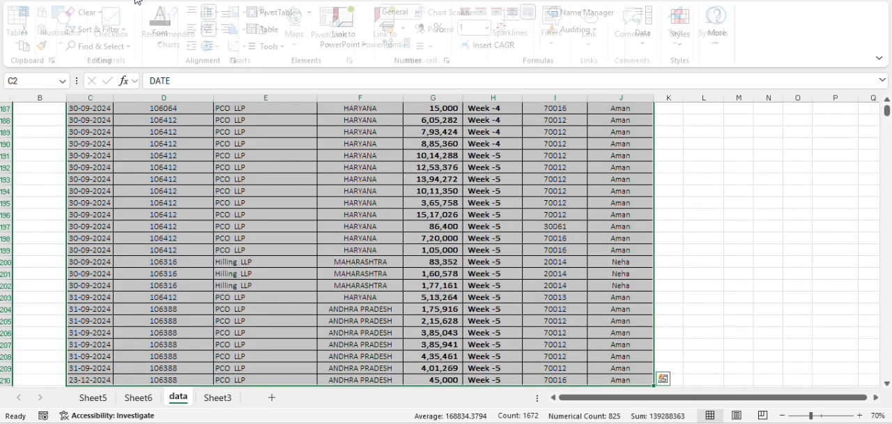
pyautogui.click(23, 28)
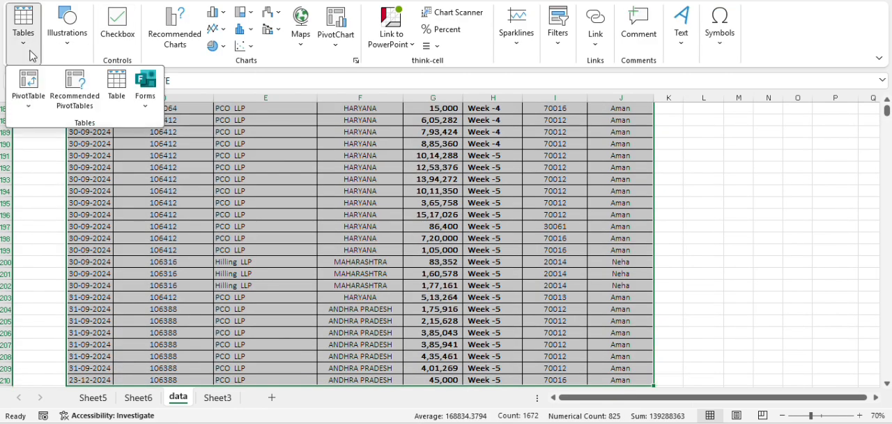
pyautogui.click(744, 202)
pyautogui.click(727, 191)
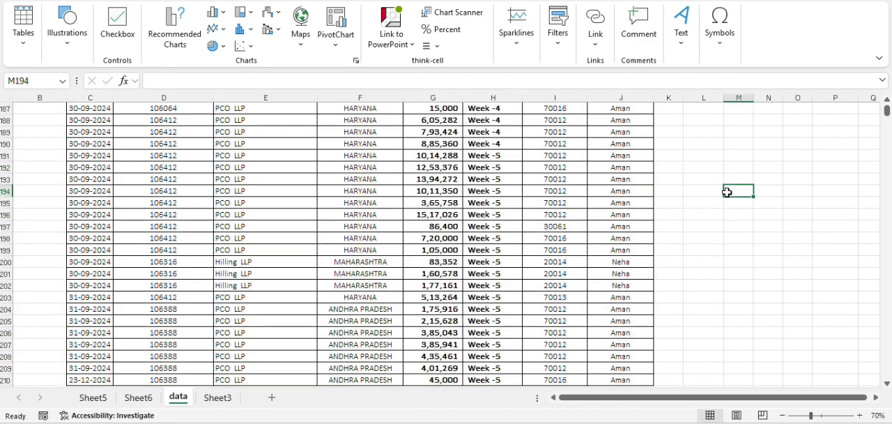
# - Copy the whole location PivotTable on Sheet6 to cell I3 and autofit the column width of the copy
pyautogui.click(138, 398)
pyautogui.click(317, 139)
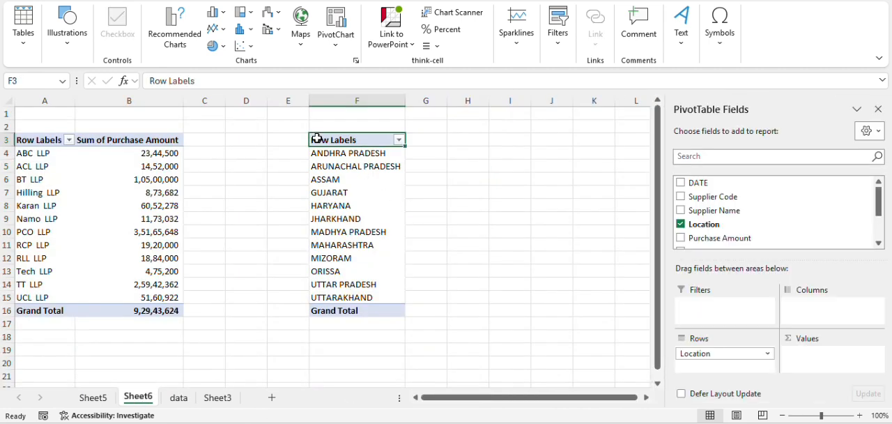
pyautogui.moveTo(317, 139); pyautogui.dragTo(338, 309)
pyautogui.hotkey('ctrl', 'c')
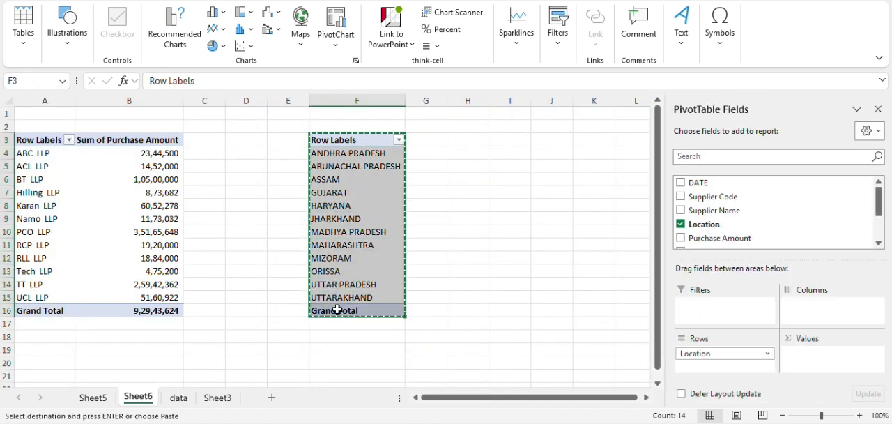
pyautogui.press('Right')
pyautogui.press('Right')
pyautogui.press('Right')
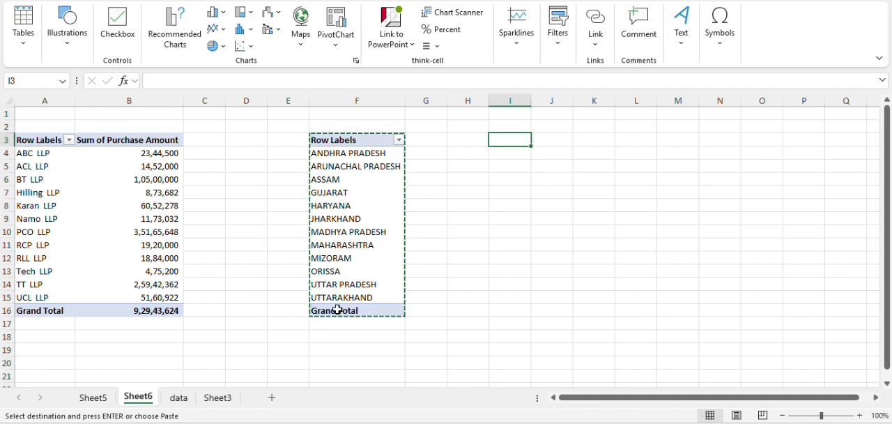
pyautogui.hotkey('ctrl', 'v')
pyautogui.hotkey('alt', 'h')
pyautogui.press('o')
pyautogui.press('i')
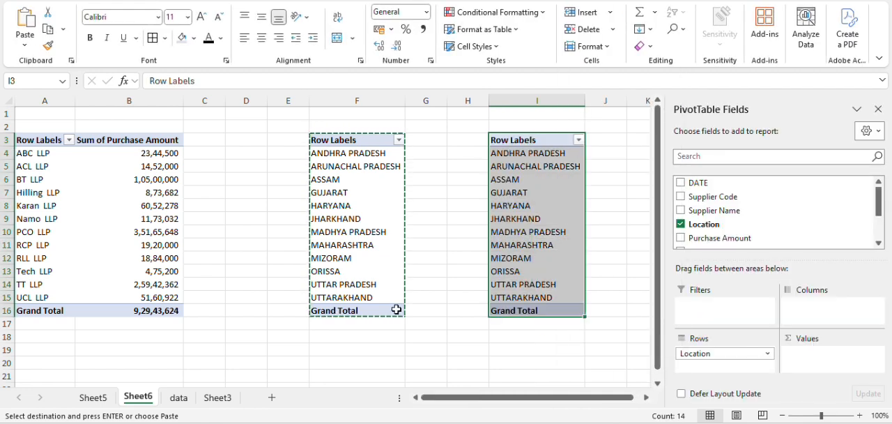
pyautogui.press('Escape')
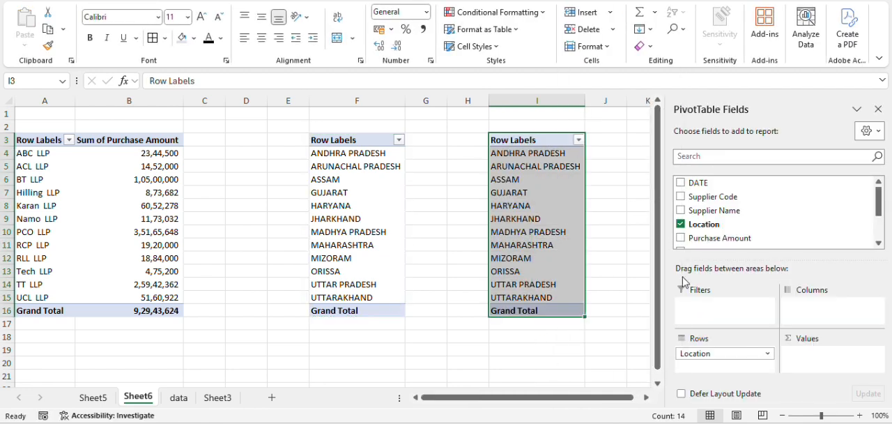
# - Remove the Location field from the rows of the copied PivotTable at I3
pyautogui.click(681, 224)
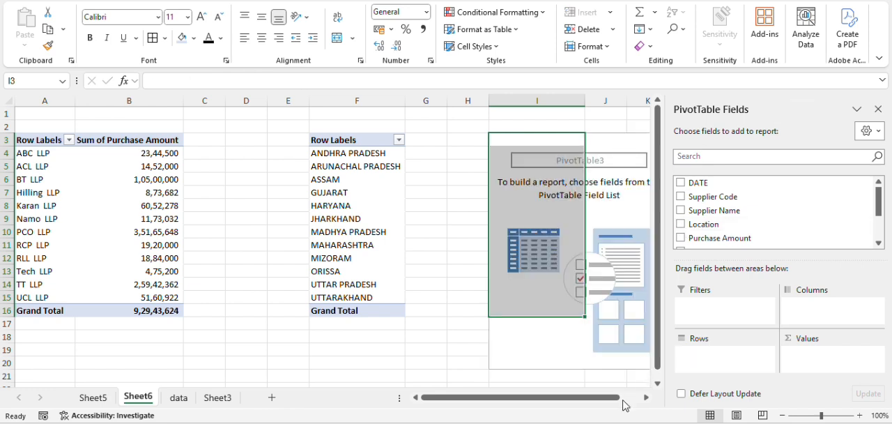
pyautogui.moveTo(620, 398); pyautogui.dragTo(642, 397)
pyautogui.click(551, 114)
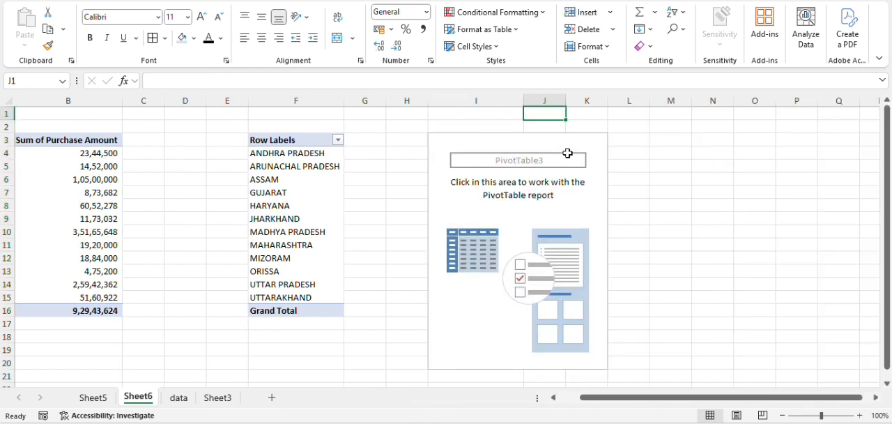
pyautogui.click(576, 192)
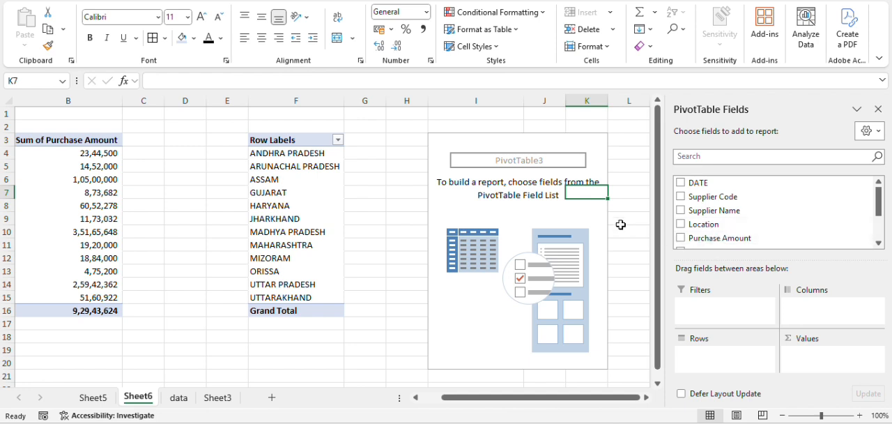
pyautogui.click(587, 101)
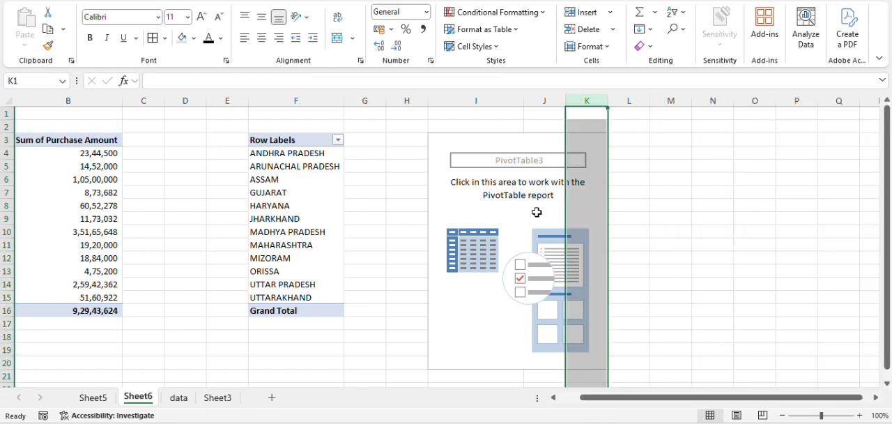
pyautogui.click(515, 214)
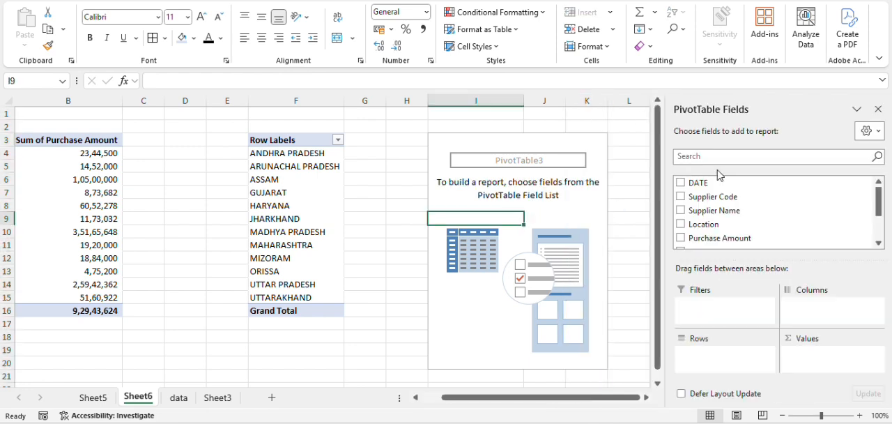
pyautogui.click(628, 139)
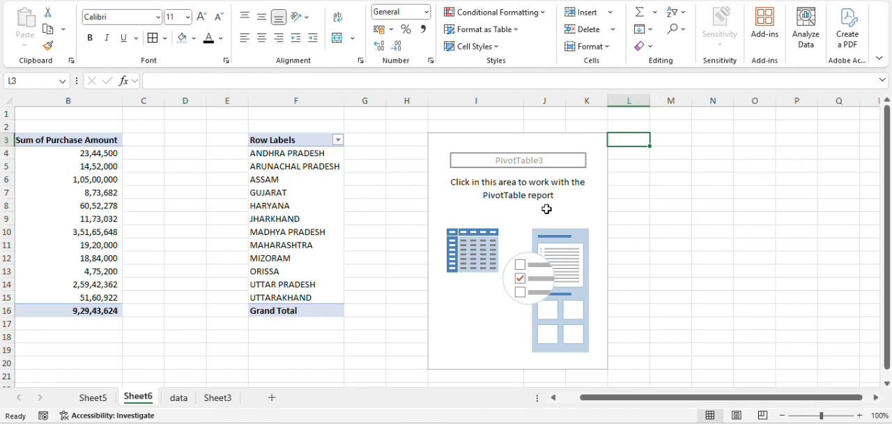
# - Add the Week field to the rows and the sum of Purchase Amount to the values of the empty PivotTable at I3
pyautogui.click(501, 216)
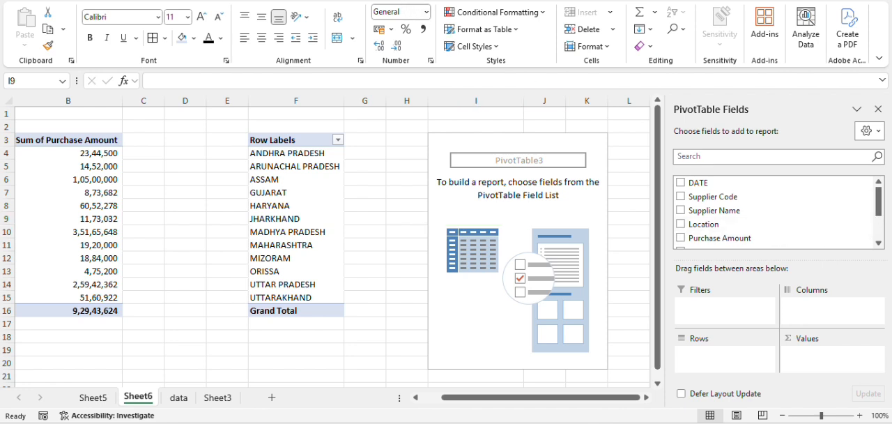
pyautogui.click(555, 222)
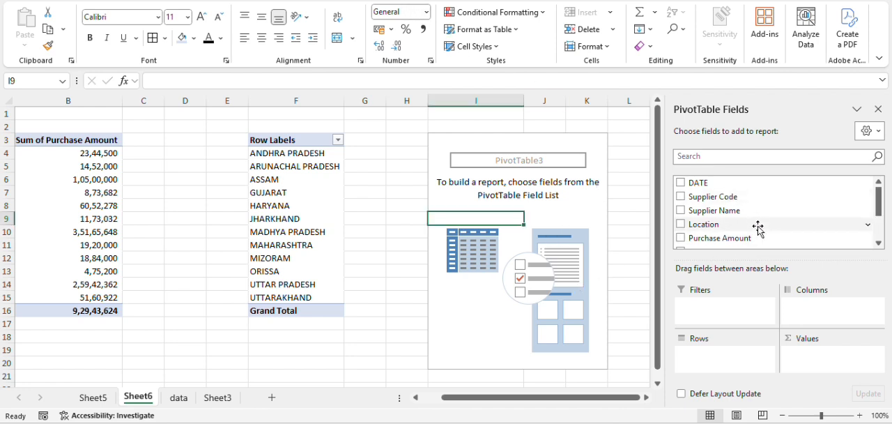
pyautogui.moveTo(879, 203); pyautogui.dragTo(877, 235)
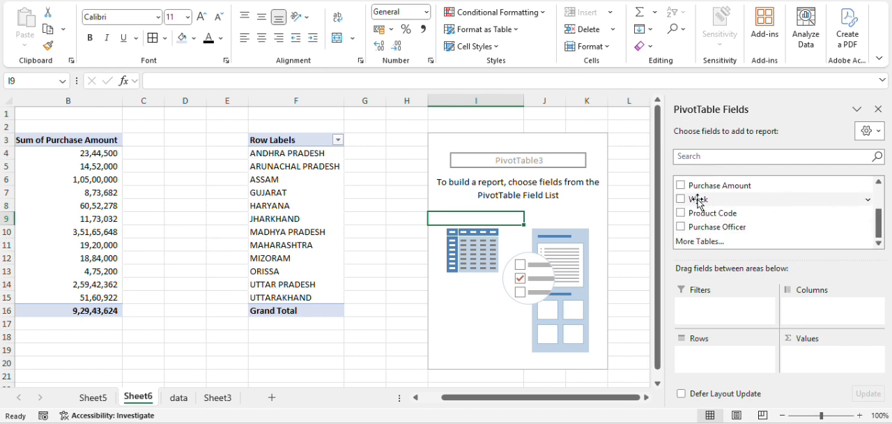
pyautogui.moveTo(698, 200); pyautogui.dragTo(727, 360)
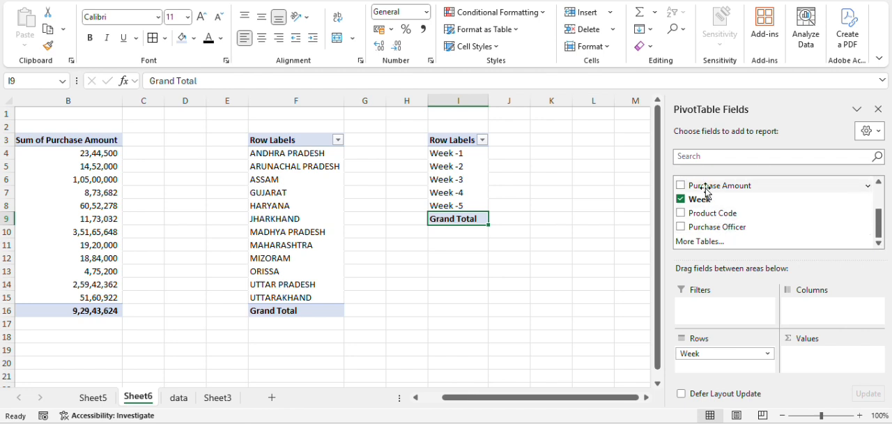
pyautogui.moveTo(697, 186); pyautogui.dragTo(862, 356)
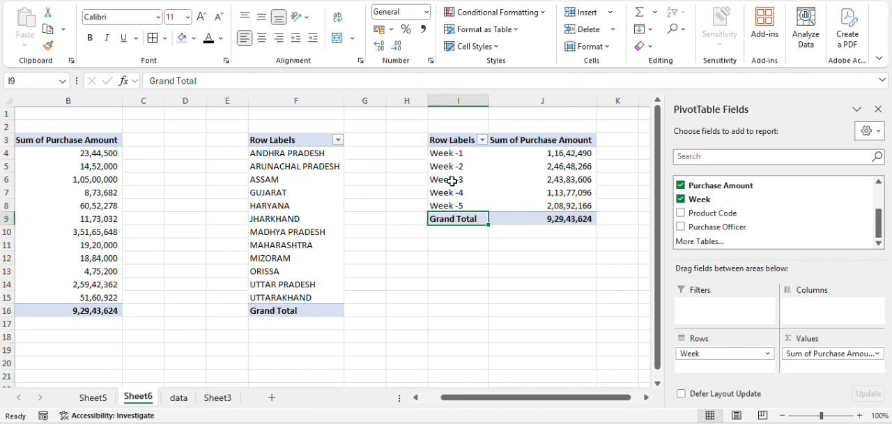
pyautogui.moveTo(450, 179); pyautogui.dragTo(577, 179)
pyautogui.click(568, 259)
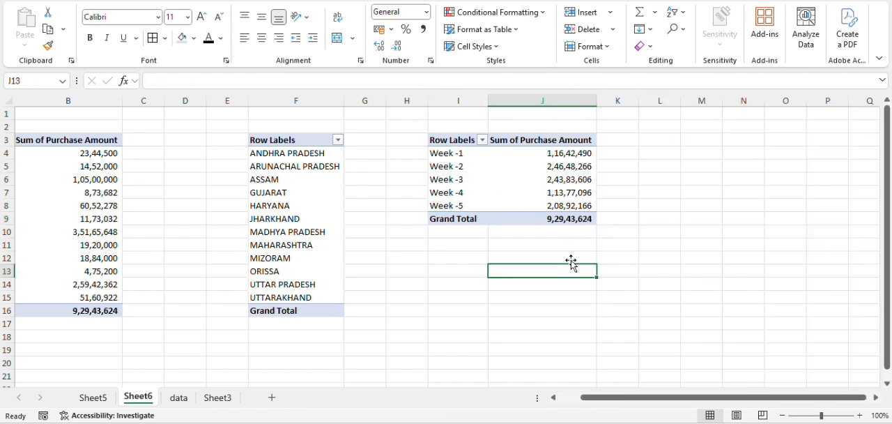
pyautogui.click(583, 218)
pyautogui.click(550, 259)
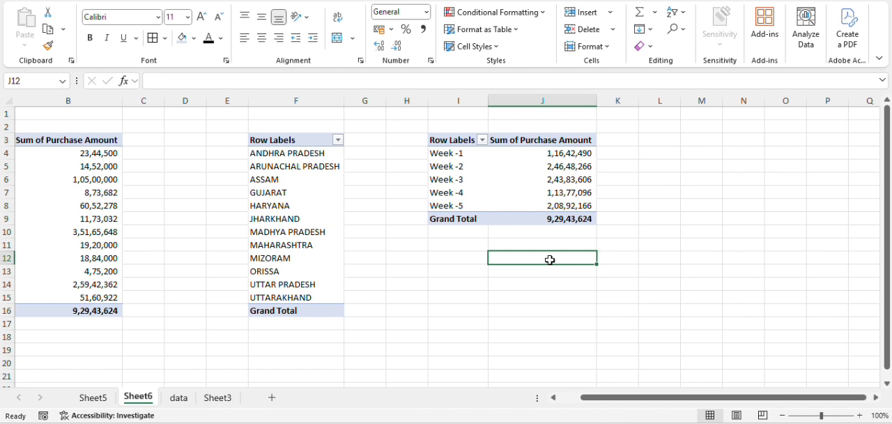
pyautogui.press('Left')
pyautogui.press('Left')
pyautogui.press('Left')
pyautogui.press('Left')
pyautogui.press('Left')
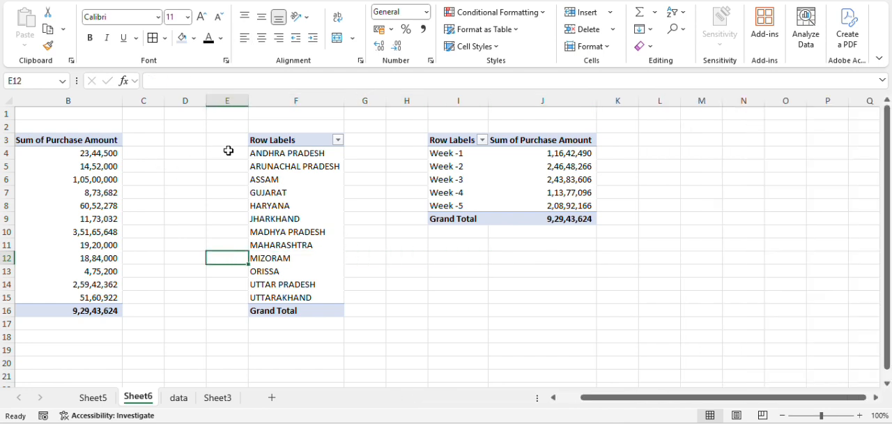
pyautogui.click(294, 178)
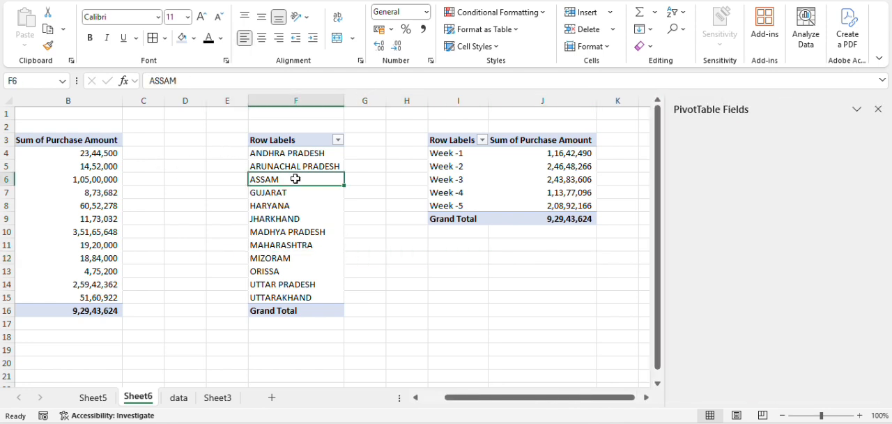
pyautogui.click(488, 172)
# - Add Supplier Name to the rows of the weekly purchase PivotTable at I3 and move the Week field to its columns
pyautogui.click(521, 170)
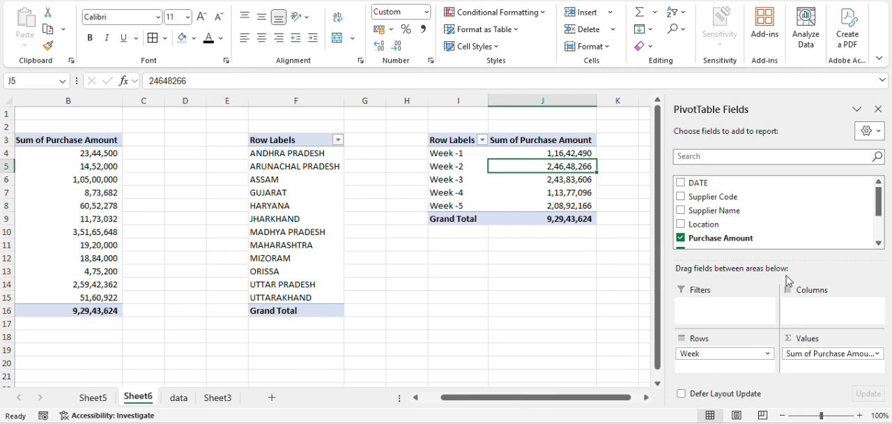
pyautogui.moveTo(721, 210); pyautogui.dragTo(733, 352)
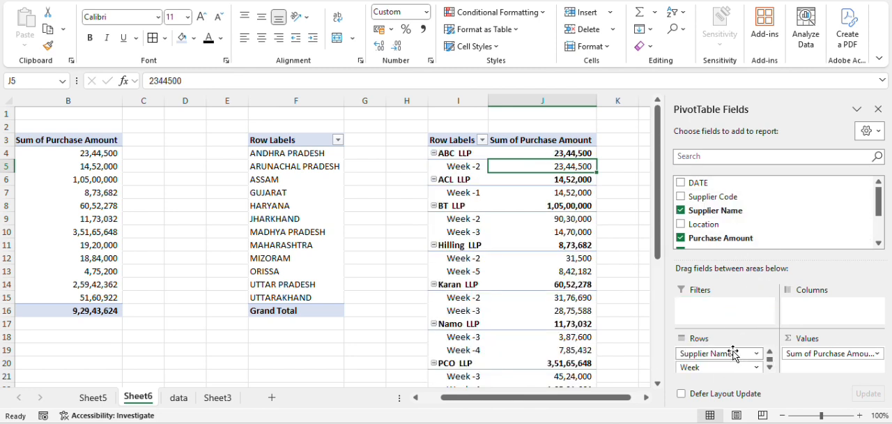
pyautogui.moveTo(616, 398); pyautogui.dragTo(633, 398)
pyautogui.click(646, 398)
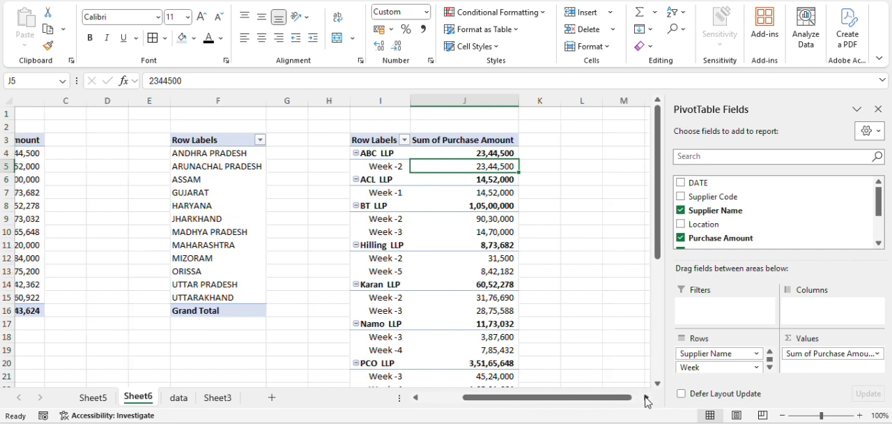
pyautogui.click(646, 399)
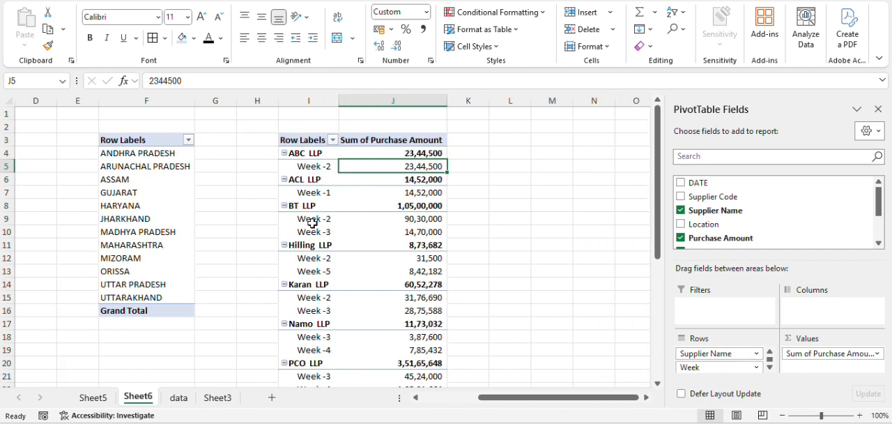
pyautogui.moveTo(718, 368); pyautogui.dragTo(824, 312)
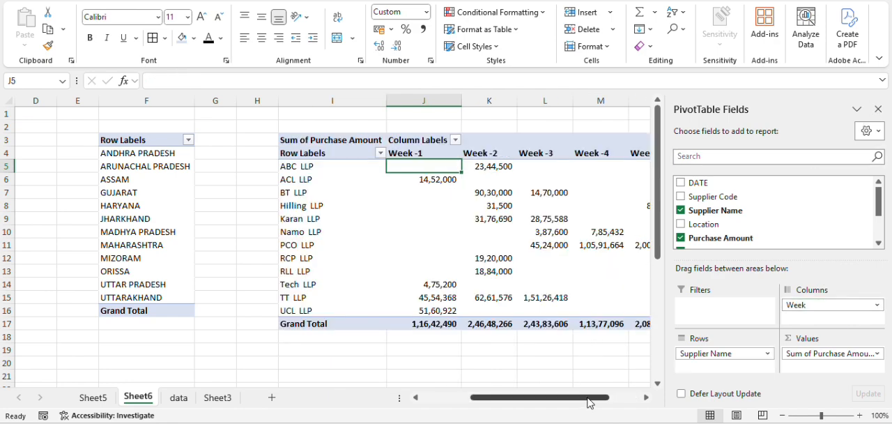
# - Examine each supplier's purchase amounts by week in the PivotTable at I3, including the grand totals per supplier and per week
pyautogui.moveTo(588, 402); pyautogui.dragTo(614, 402)
pyautogui.moveTo(230, 100); pyautogui.dragTo(577, 106)
pyautogui.moveTo(198, 169); pyautogui.dragTo(196, 309)
pyautogui.click(242, 169)
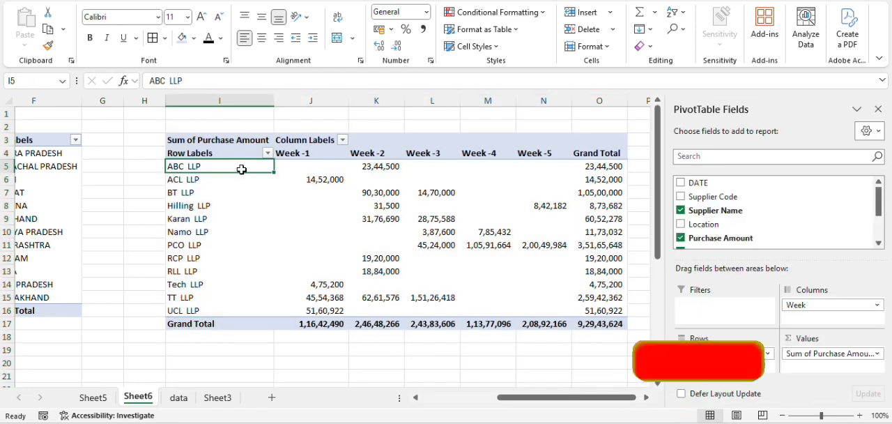
pyautogui.click(387, 166)
pyautogui.click(332, 179)
pyautogui.click(419, 180)
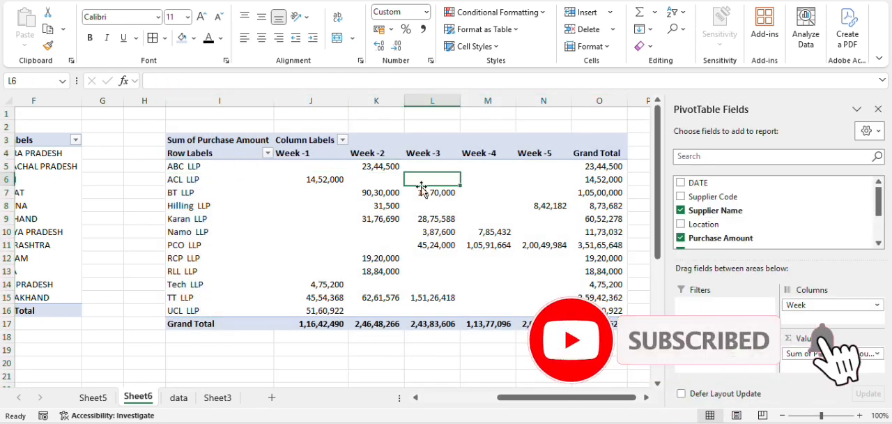
pyautogui.moveTo(200, 194); pyautogui.dragTo(463, 201)
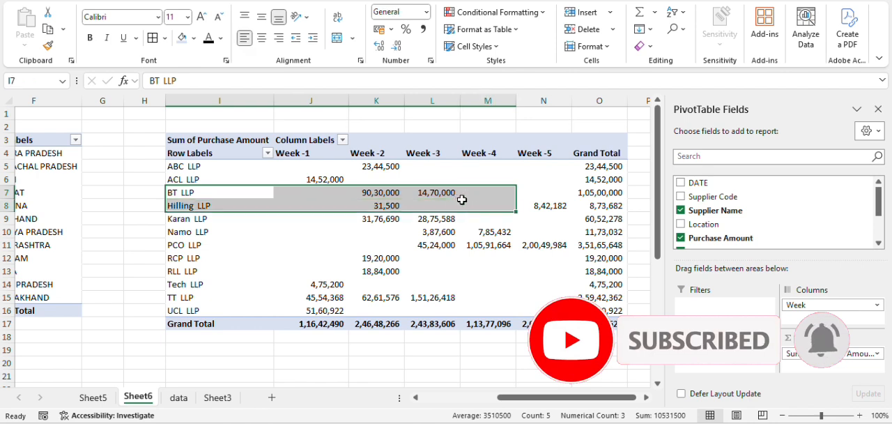
pyautogui.click(402, 195)
pyautogui.click(446, 192)
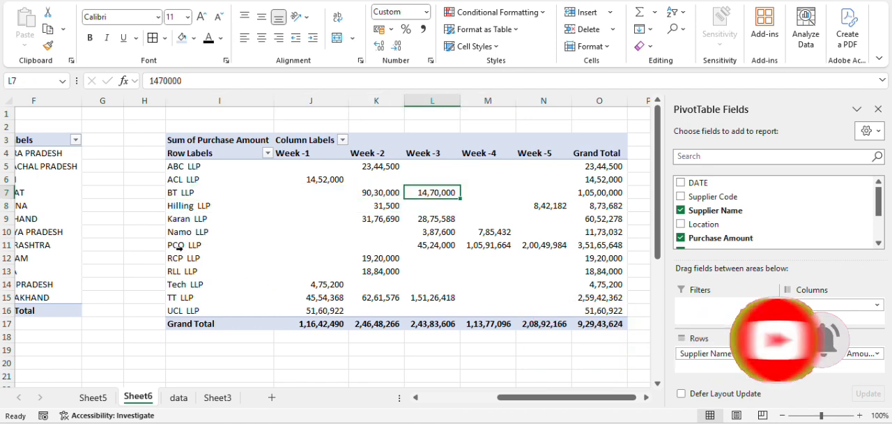
pyautogui.moveTo(175, 246); pyautogui.dragTo(410, 247)
pyautogui.click(444, 244)
pyautogui.click(488, 244)
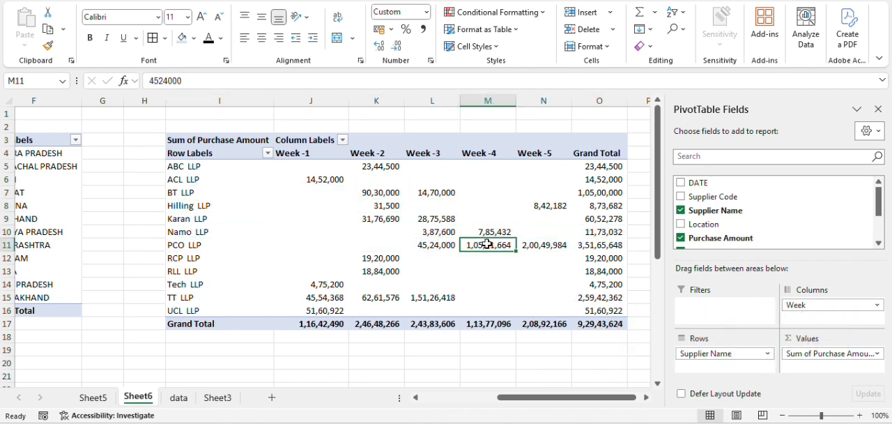
pyautogui.press('Right')
pyautogui.moveTo(596, 167); pyautogui.dragTo(609, 309)
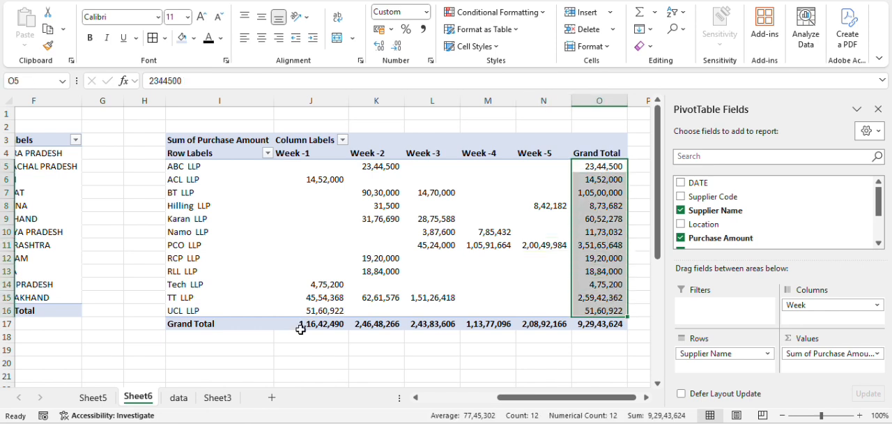
pyautogui.moveTo(310, 328); pyautogui.dragTo(596, 324)
pyautogui.click(470, 342)
pyautogui.click(465, 283)
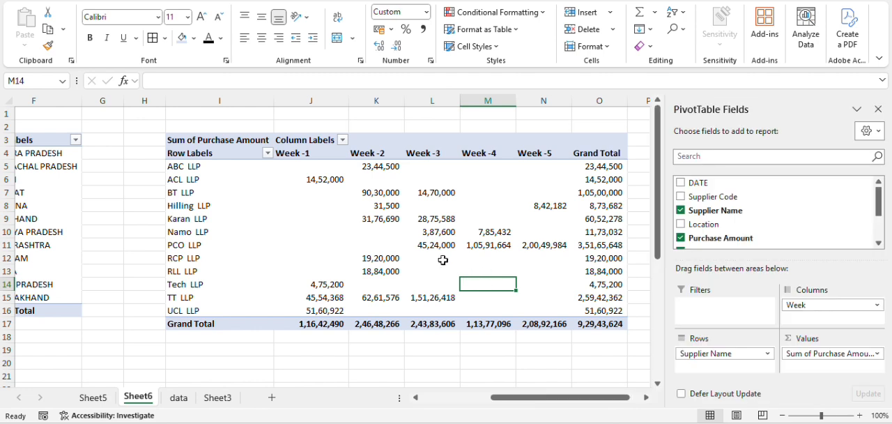
pyautogui.moveTo(460, 261)
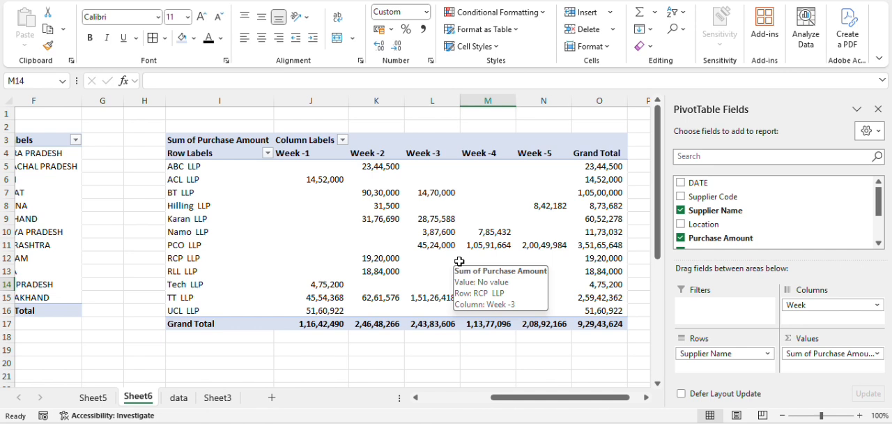
pyautogui.click(456, 345)
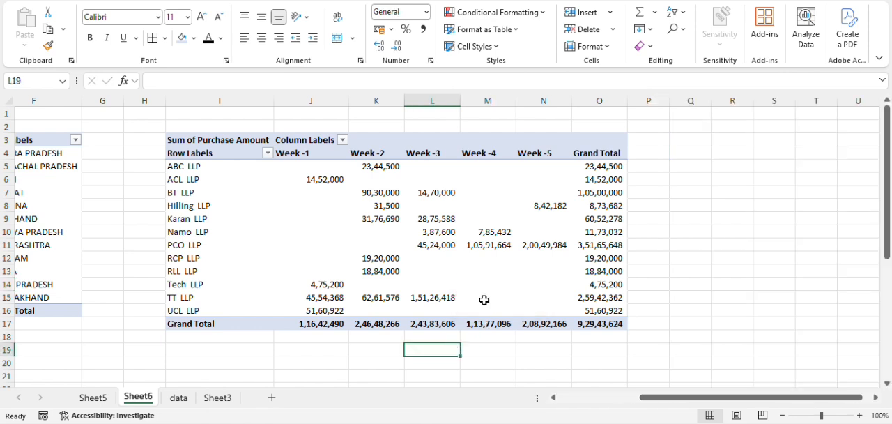
pyautogui.click(488, 272)
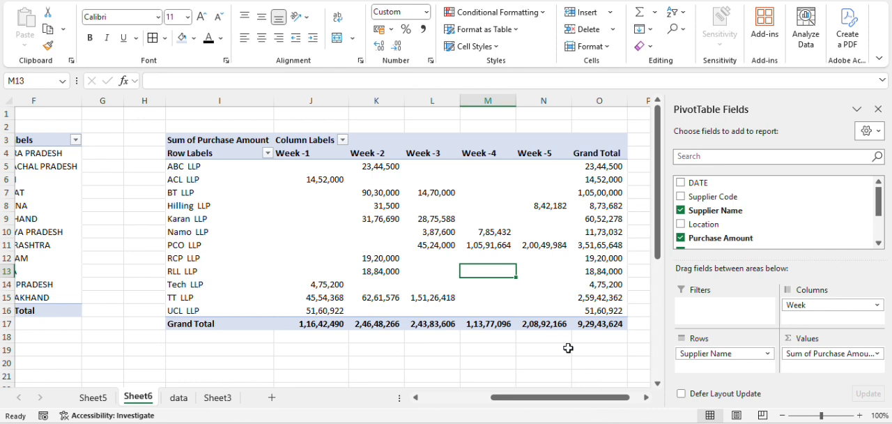
pyautogui.click(646, 398)
pyautogui.click(646, 397)
pyautogui.click(549, 141)
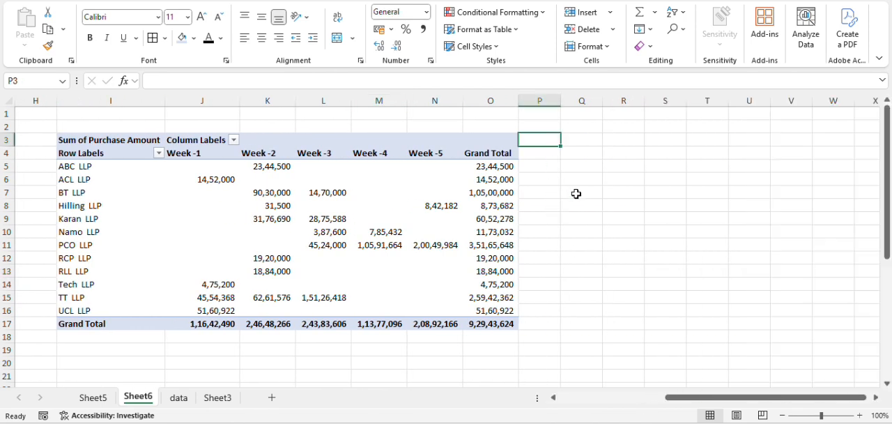
pyautogui.click(596, 229)
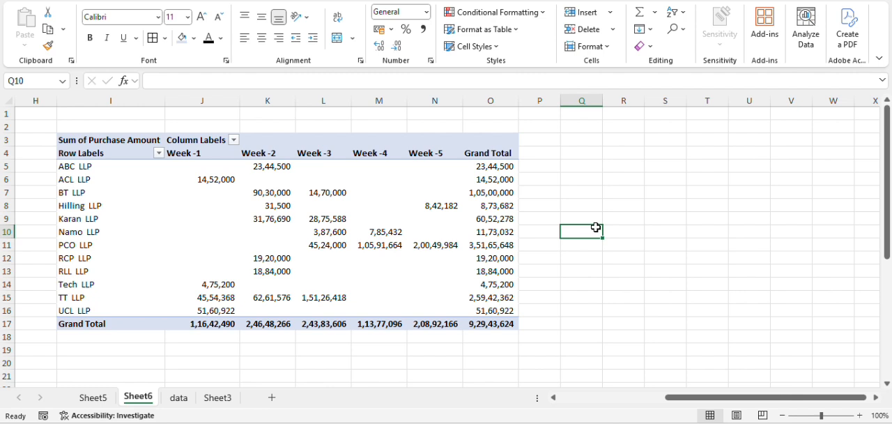
pyautogui.click(577, 167)
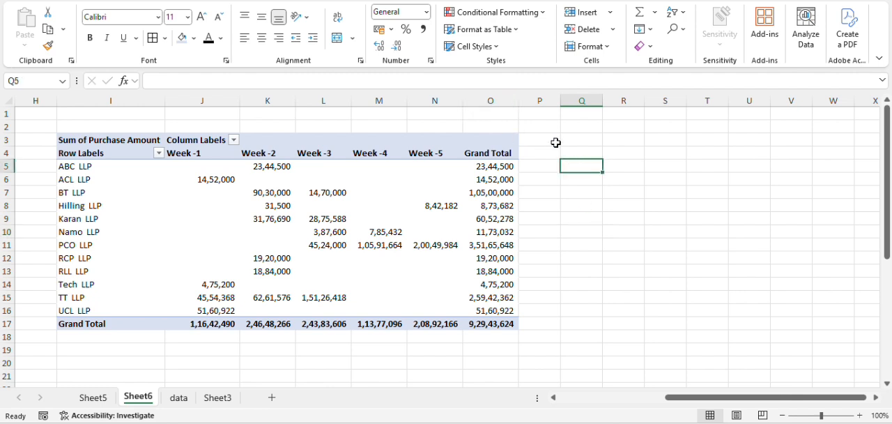
pyautogui.click(548, 124)
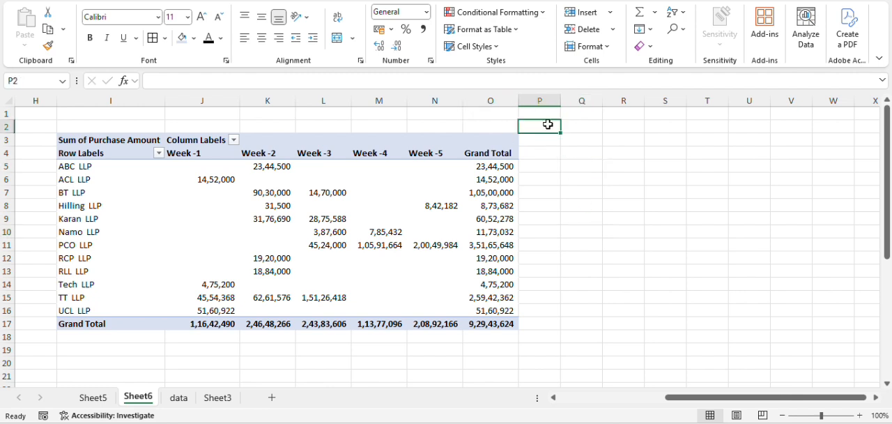
pyautogui.click(500, 116)
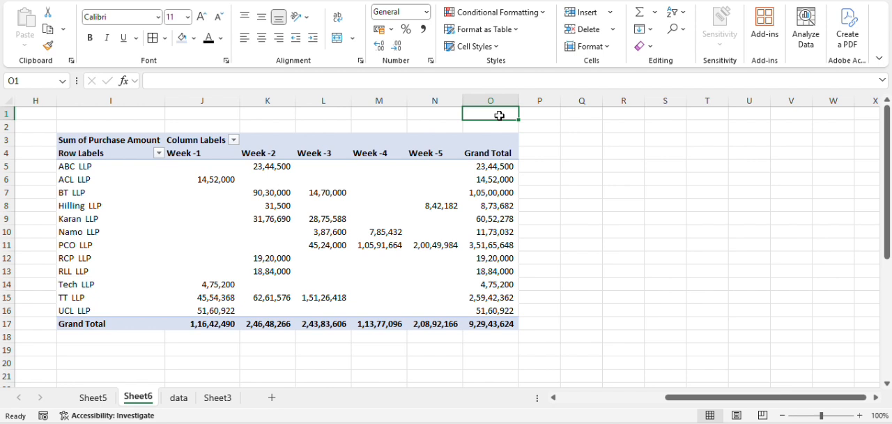
pyautogui.click(140, 113)
pyautogui.press('Left')
pyautogui.press('Right')
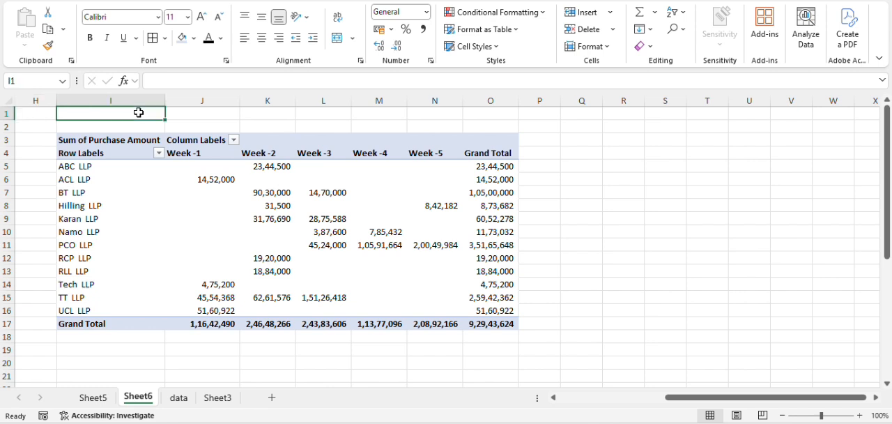
pyautogui.press('Left')
pyautogui.press('Left')
pyautogui.press('Right')
pyautogui.press('Right')
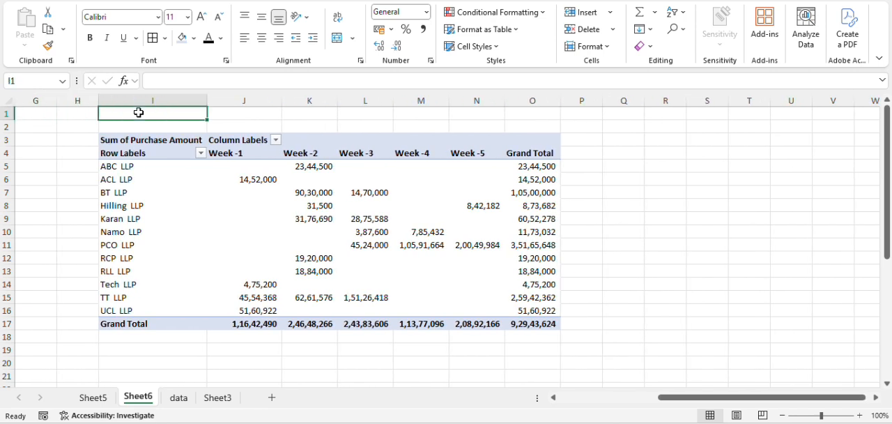
pyautogui.moveTo(241, 117); pyautogui.dragTo(529, 128)
pyautogui.click(551, 116)
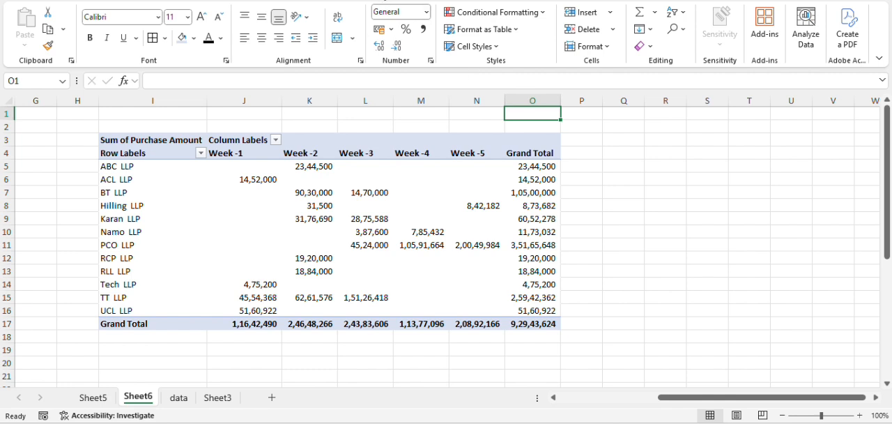